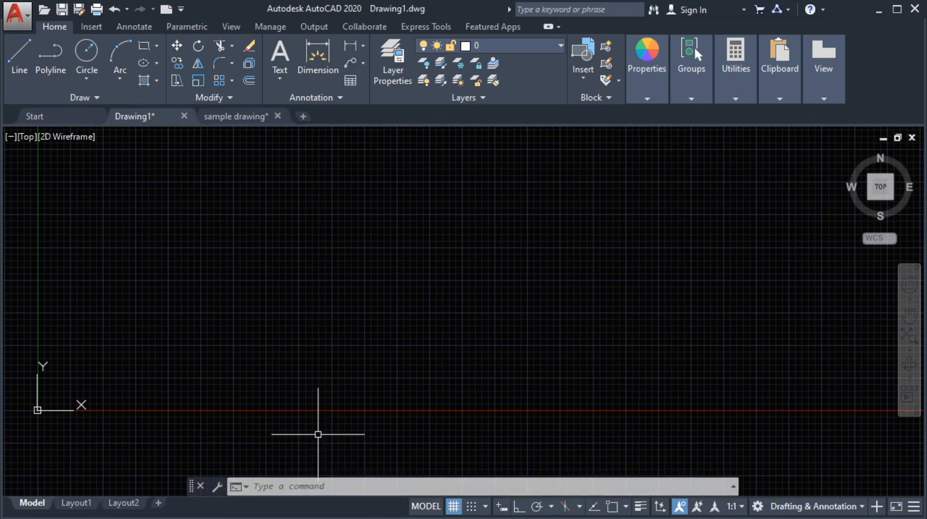
{"action": "type", "text": "liine"}
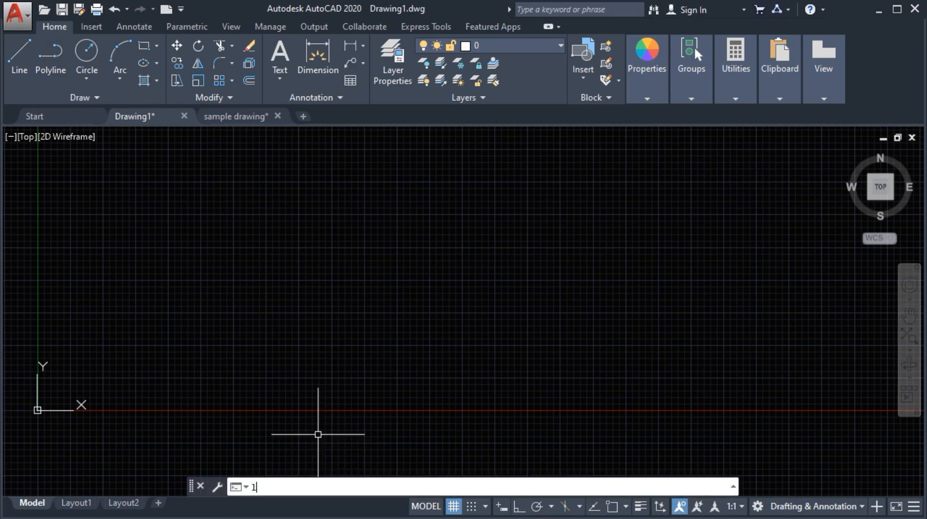
{"action": "key", "text": "BackSpace"}
{"action": "key", "text": "BackSpace"}
{"action": "key", "text": "BackSpace"}
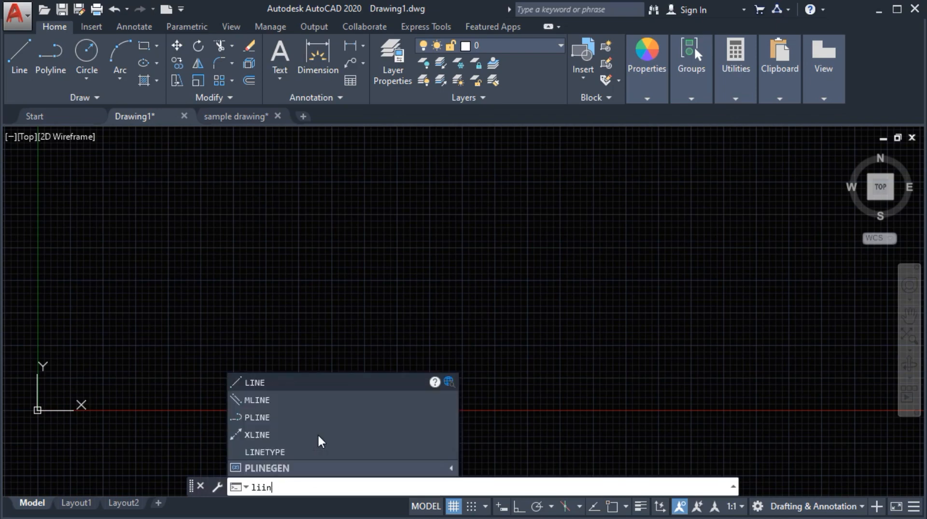
{"action": "type", "text": "ne"}
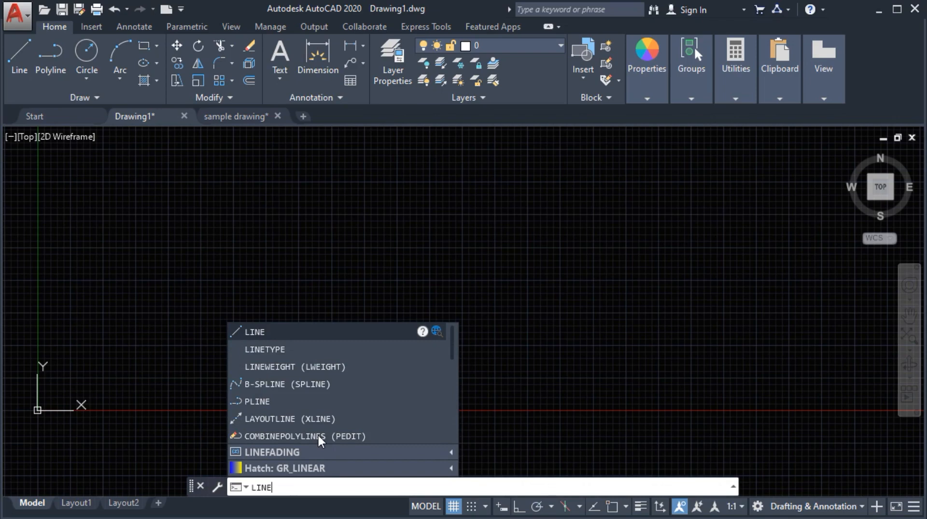
{"action": "key", "text": "BackSpace"}
{"action": "key", "text": "BackSpace"}
{"action": "key", "text": "BackSpace"}
{"action": "key", "text": "BackSpace"}
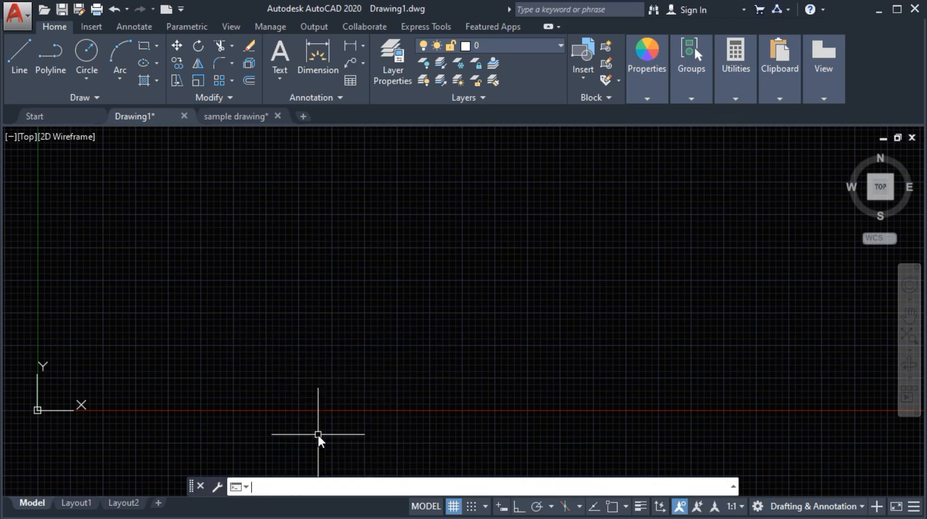
Step: Draw a single, nearly horizontal line in the upper part of the drawing with the Line command and finish the command
{"action": "type", "text": "L"}
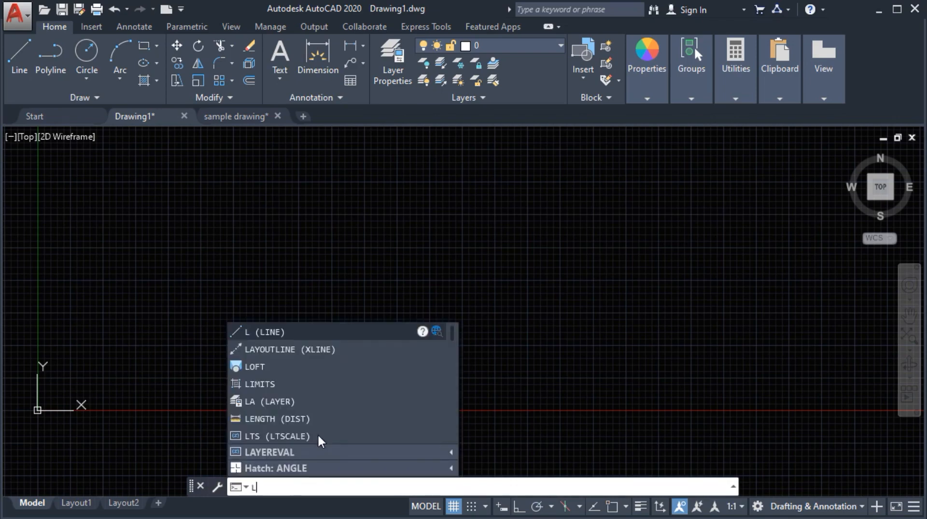
{"action": "key", "text": "Return"}
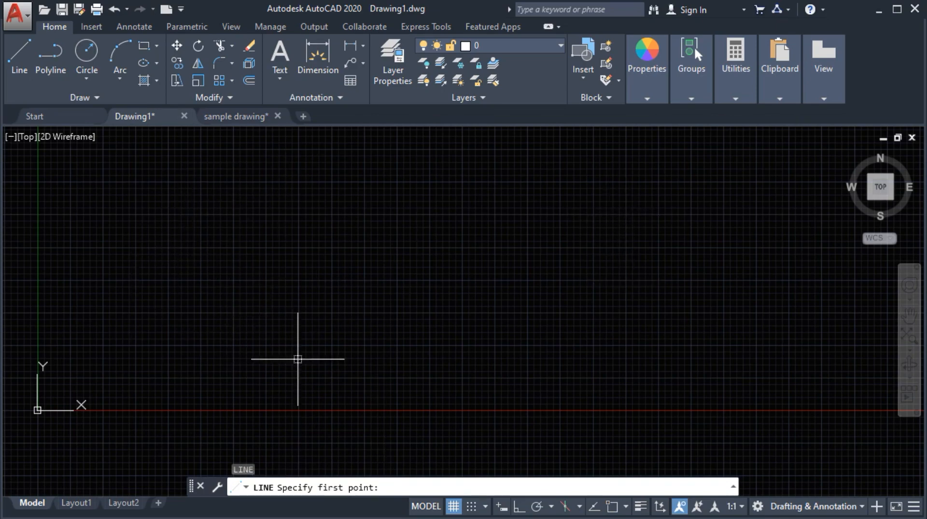
{"action": "left_click", "coordinate": [254, 226]}
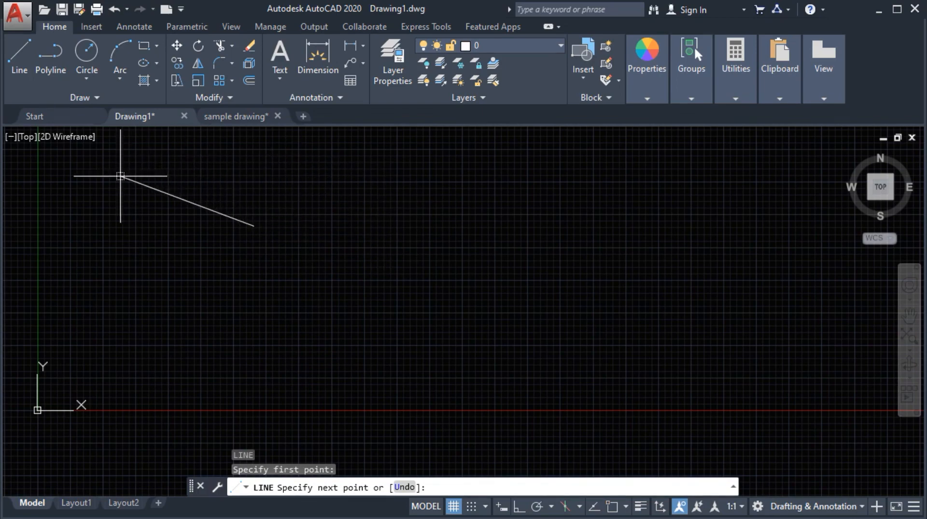
{"action": "left_click", "coordinate": [368, 223]}
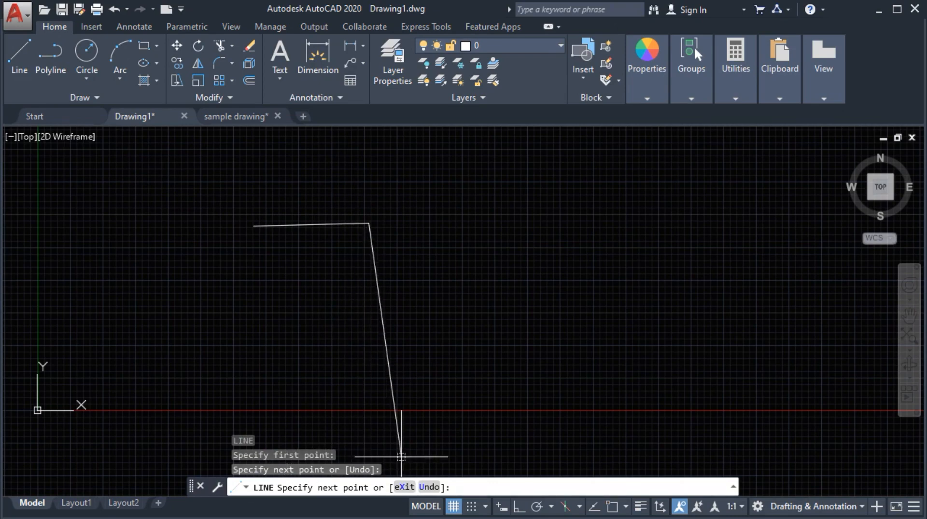
{"action": "left_click", "coordinate": [404, 487]}
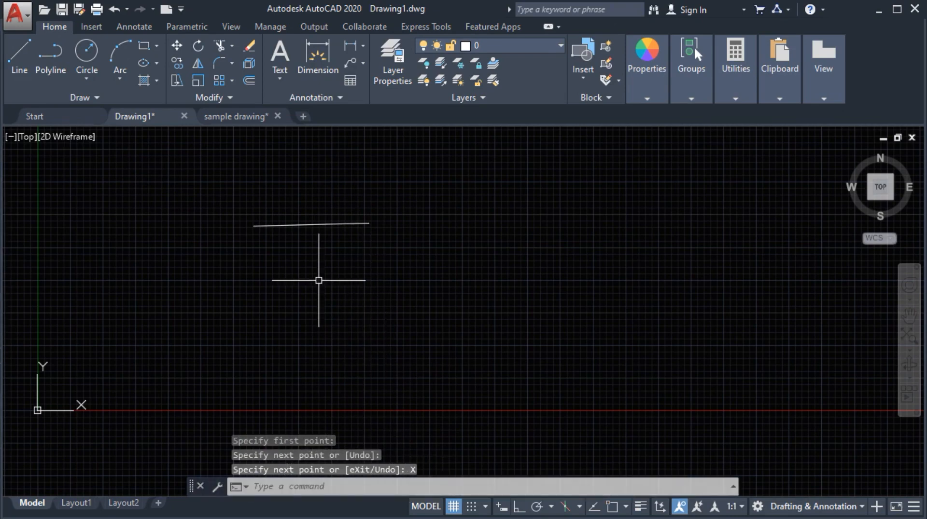
Step: Draw a closed triangle freehand just below the existing line, using the Line command's Close option for its third side
{"action": "middle_click_drag", "start_coordinate": [328, 253], "coordinate": [309, 232]}
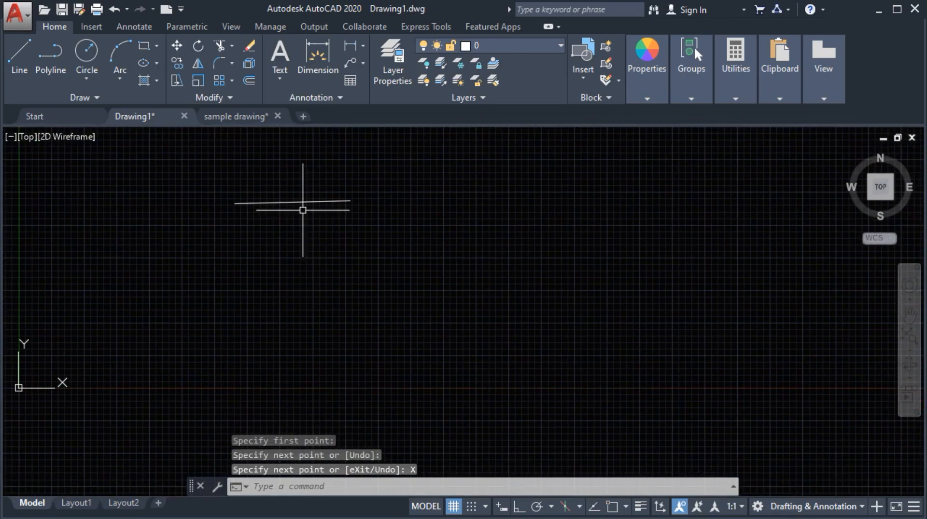
{"action": "mouse_move", "coordinate": [303, 210]}
{"action": "middle_mouse_down"}
{"action": "mouse_move", "coordinate": [269, 189]}
{"action": "mouse_move", "coordinate": [257, 197]}
{"action": "middle_mouse_up"}
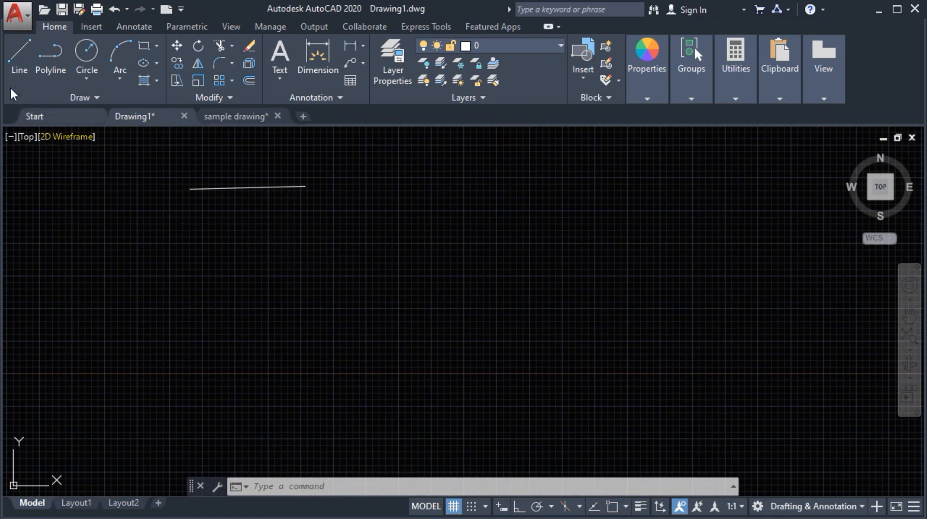
{"action": "left_click", "coordinate": [15, 60]}
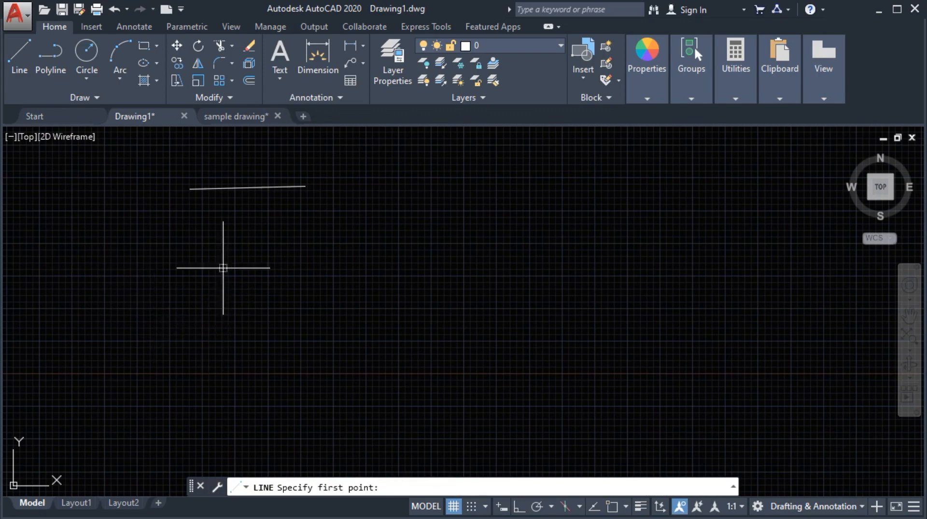
{"action": "left_click", "coordinate": [196, 226]}
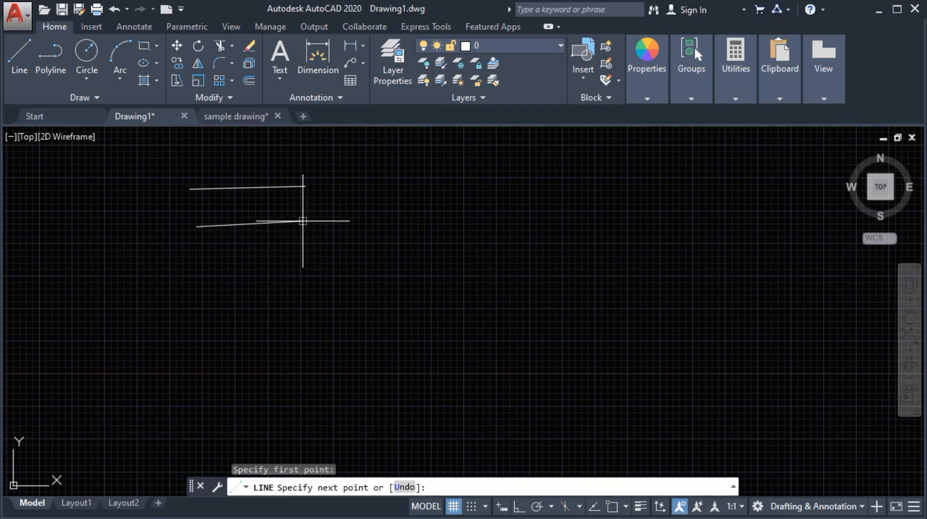
{"action": "left_click", "coordinate": [303, 221]}
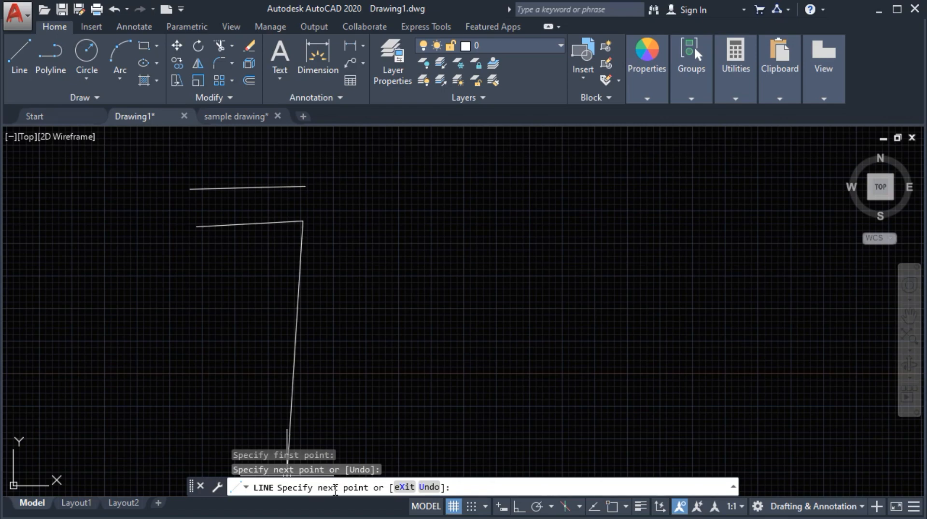
{"action": "left_click", "coordinate": [340, 272]}
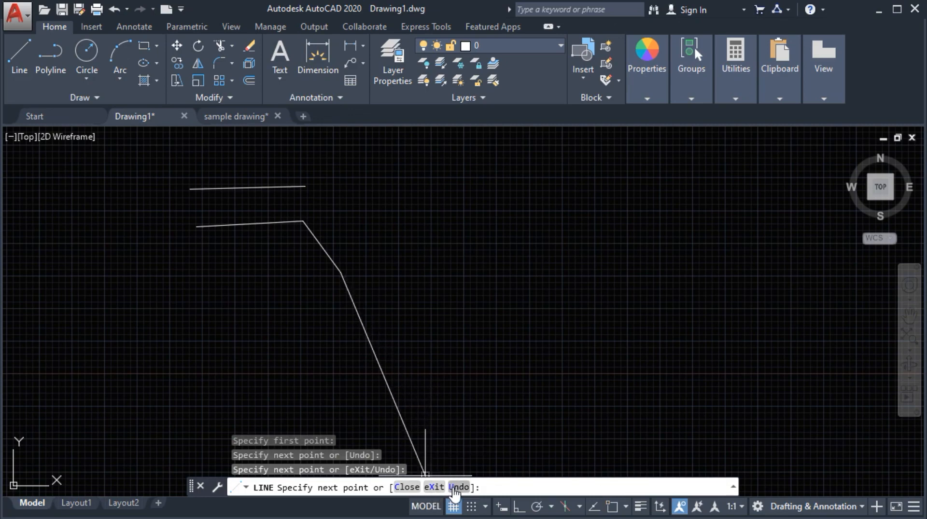
{"action": "left_click", "coordinate": [399, 488]}
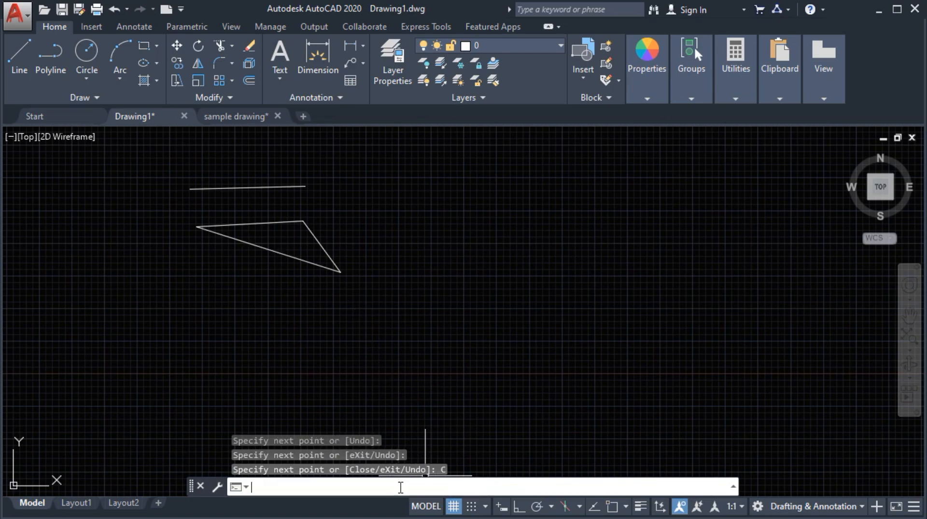
Step: Select the triangle's three sides one by one to check whether they are separate objects, and clear the selection
{"action": "middle_click_drag", "start_coordinate": [288, 281], "coordinate": [283, 273]}
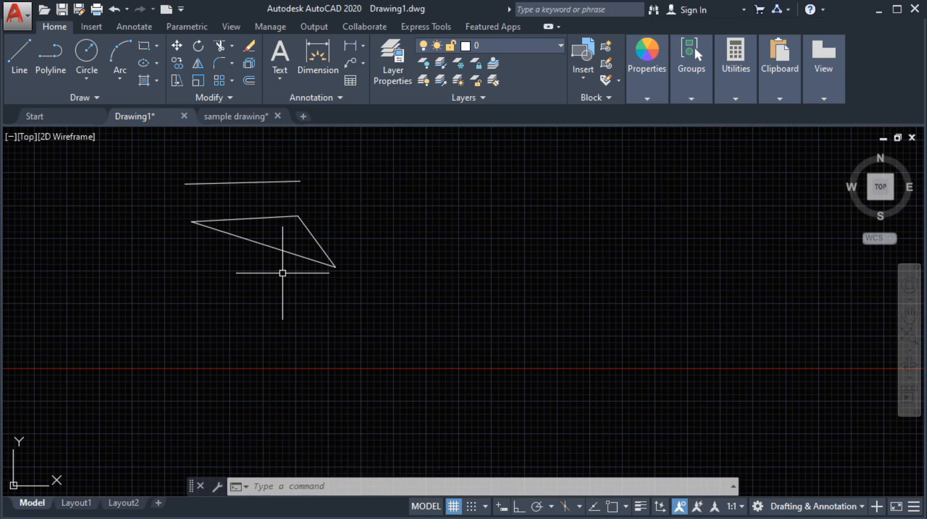
{"action": "left_click", "coordinate": [280, 250]}
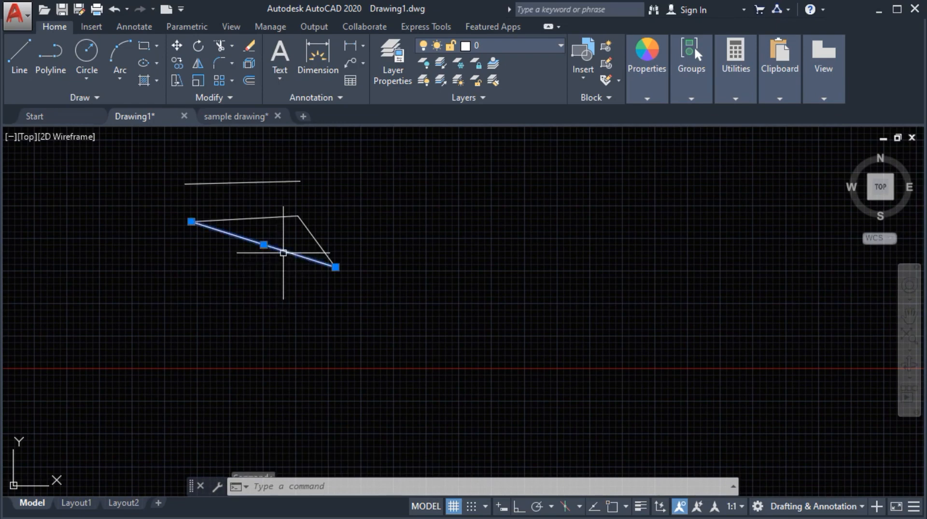
{"action": "left_click", "coordinate": [245, 219]}
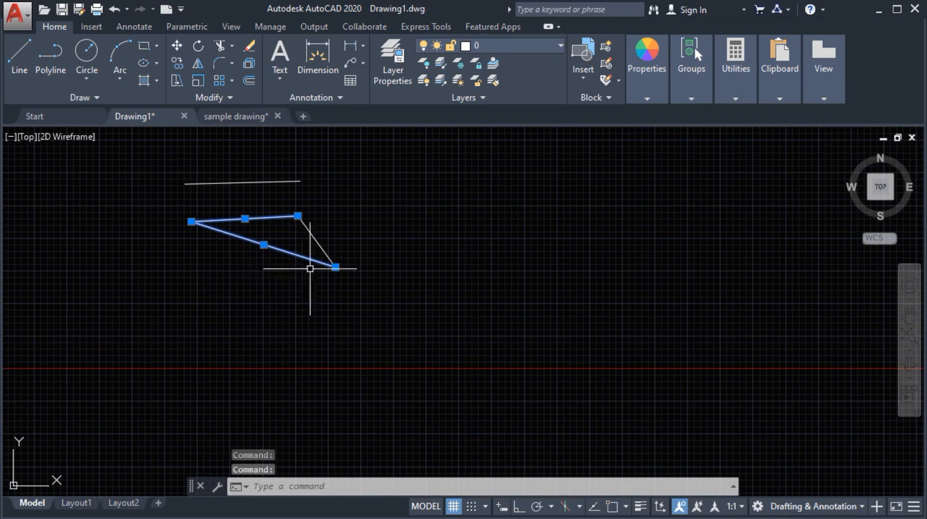
{"action": "left_click", "coordinate": [316, 243]}
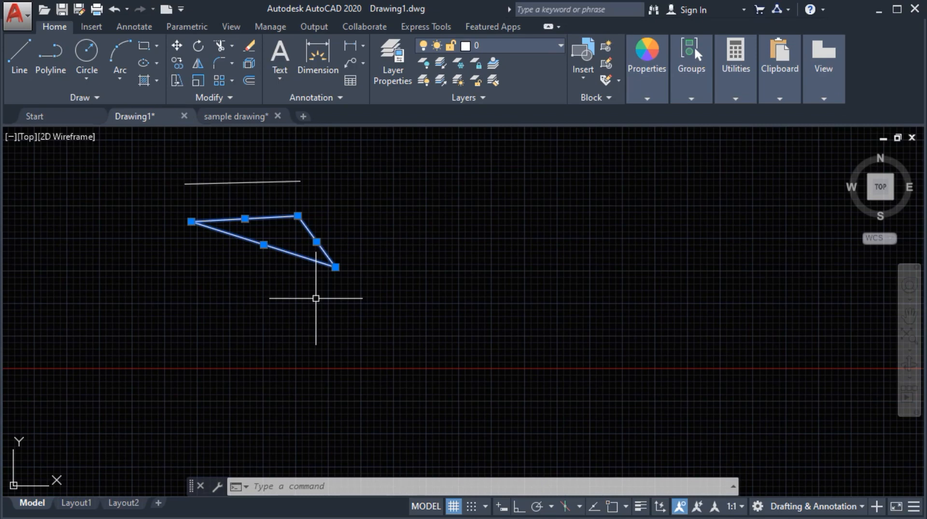
{"action": "key", "text": "Escape"}
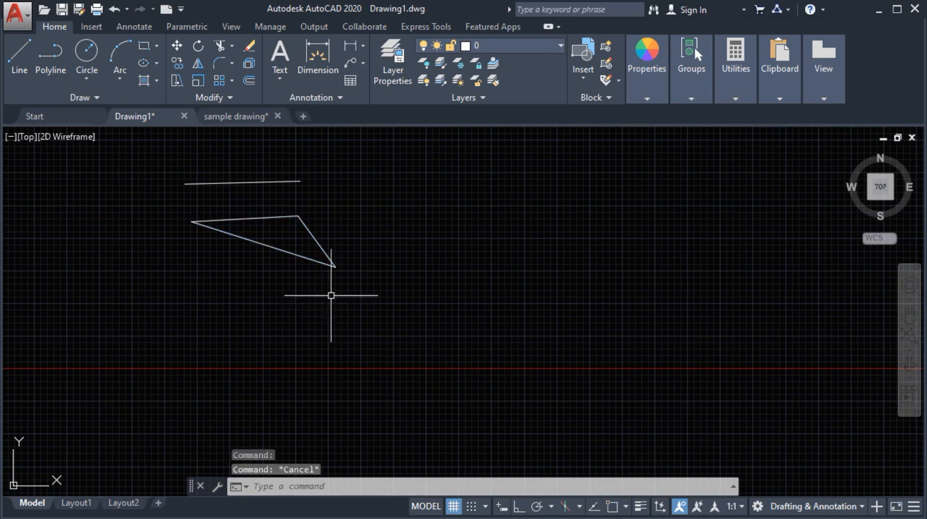
Step: Turn on Ortho mode and draw a square with 6-unit sides to the lower right of the triangle, finishing it with the Close option
{"action": "middle_click_drag", "start_coordinate": [295, 277], "coordinate": [273, 258]}
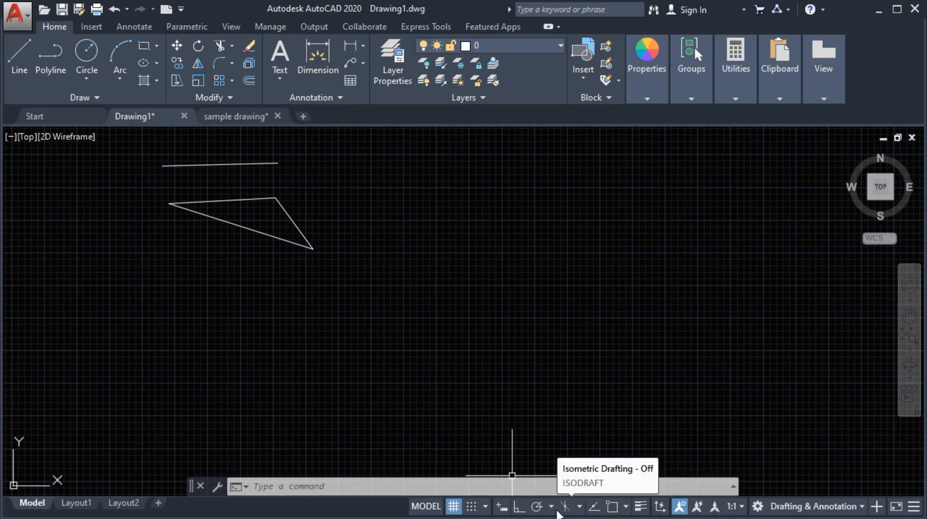
{"action": "left_click", "coordinate": [518, 506]}
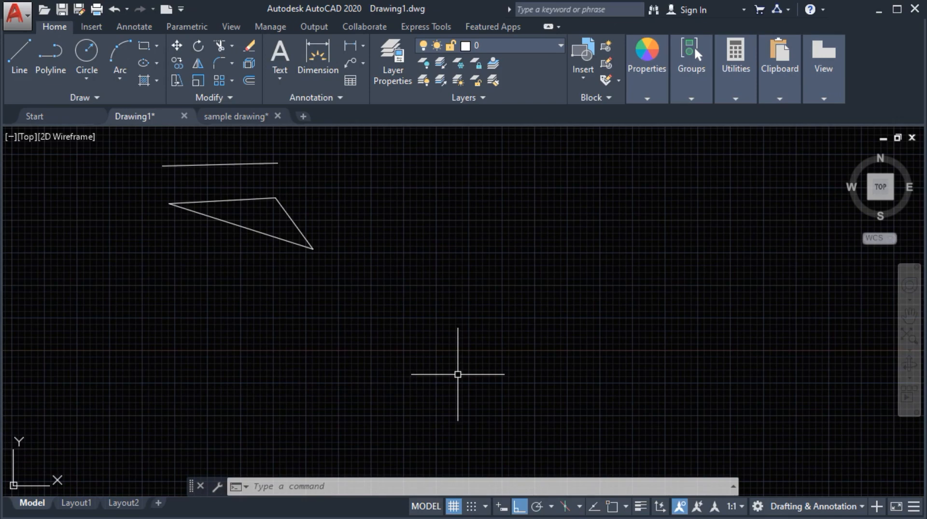
{"action": "type", "text": "L"}
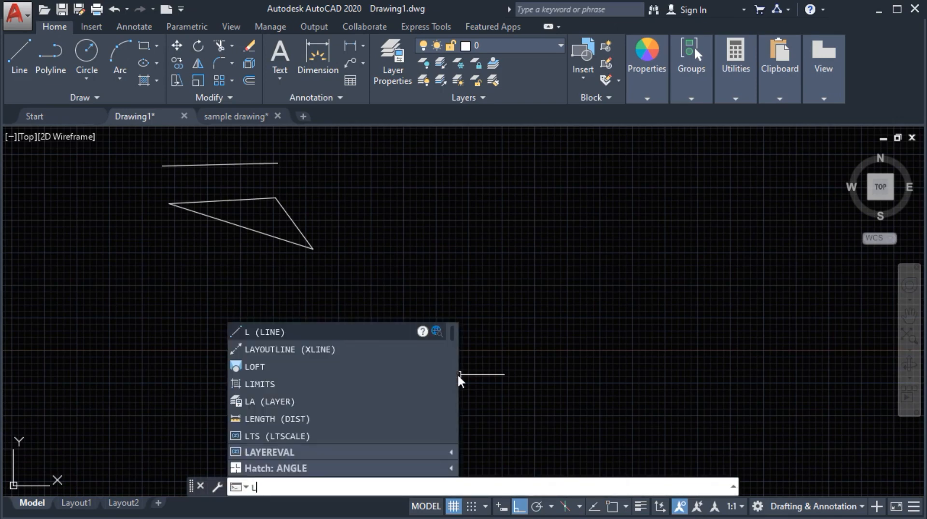
{"action": "key", "text": "Return"}
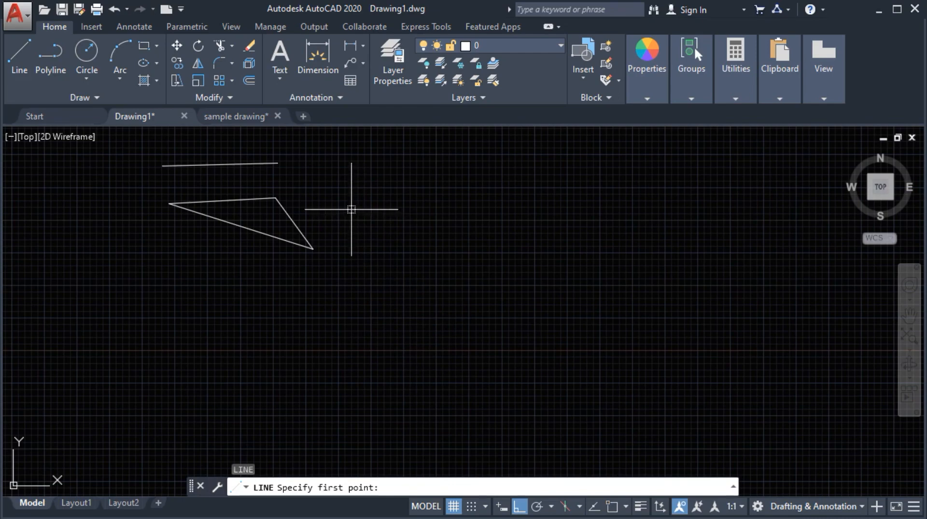
{"action": "left_click", "coordinate": [353, 274]}
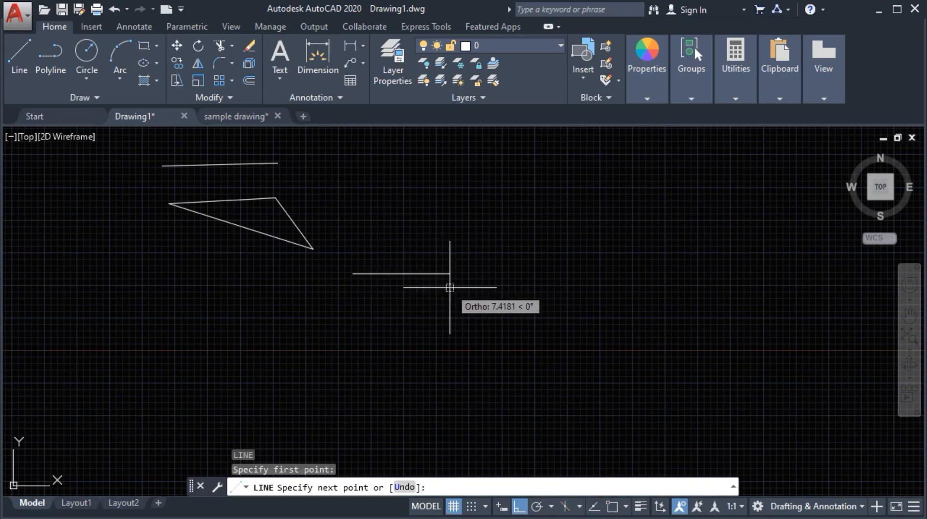
{"action": "type", "text": "6"}
{"action": "key", "text": "Return"}
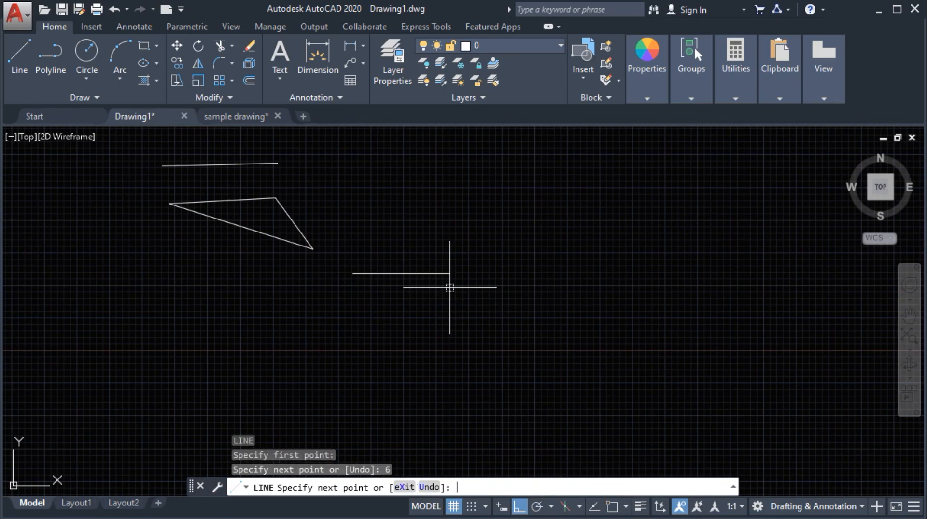
{"action": "type", "text": "6"}
{"action": "key", "text": "Return"}
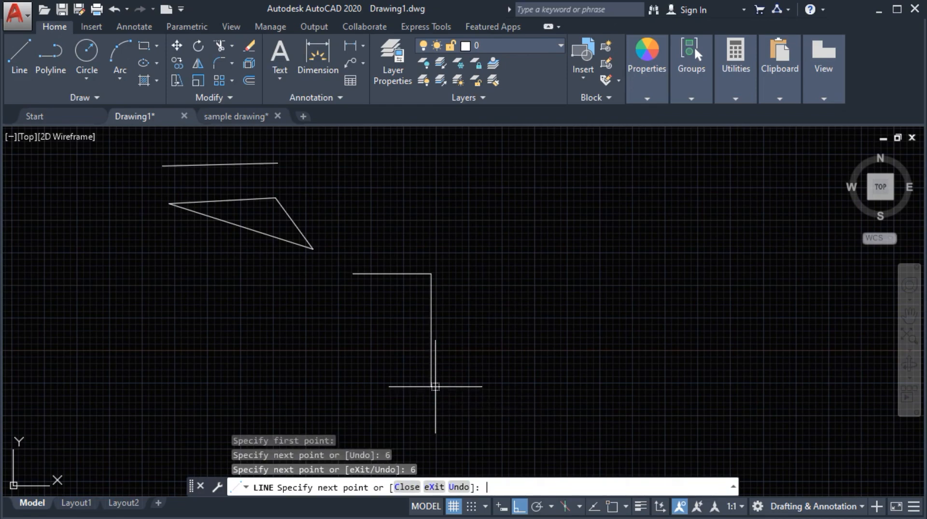
{"action": "type", "text": "6"}
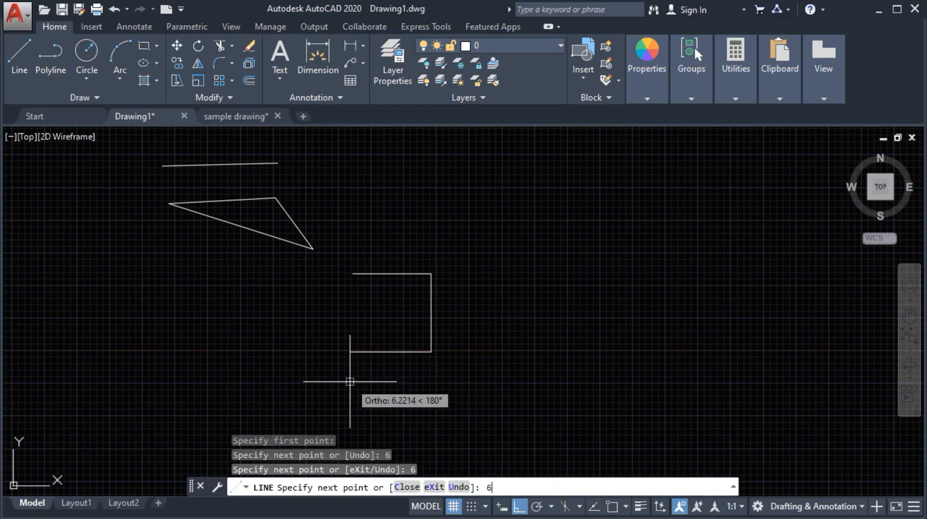
{"action": "key", "text": "Return"}
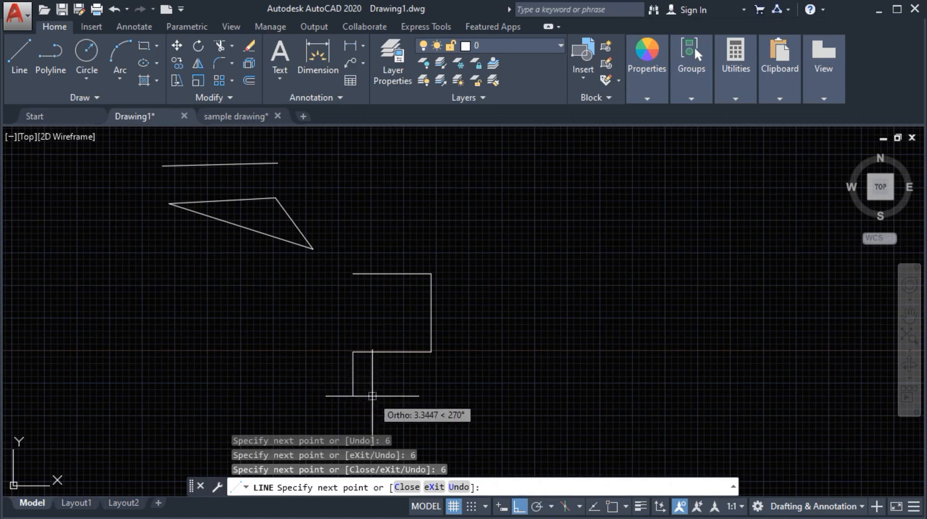
{"action": "left_click", "coordinate": [405, 487]}
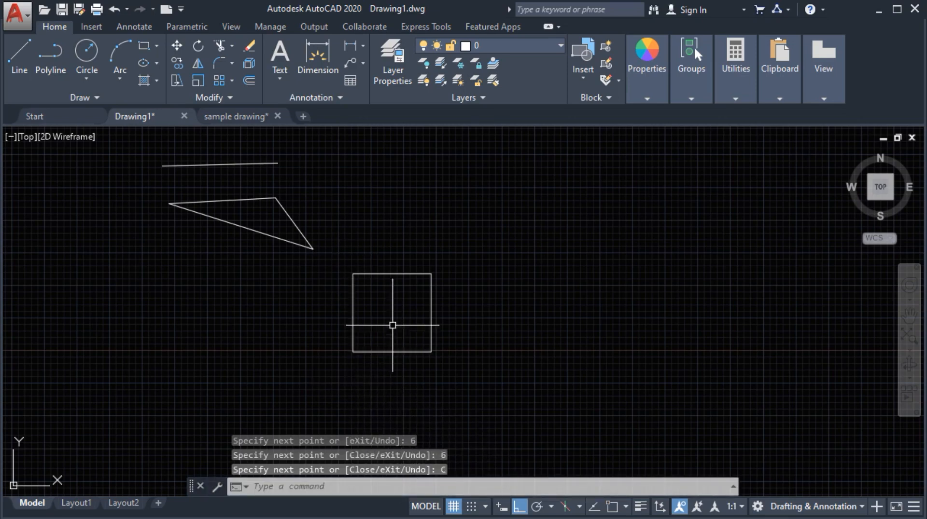
Step: Draw a line from absolute coordinate 4,4 to 7,8 with Ortho mode turned off, and finish the command
{"action": "middle_click_drag", "start_coordinate": [390, 323], "coordinate": [390, 310]}
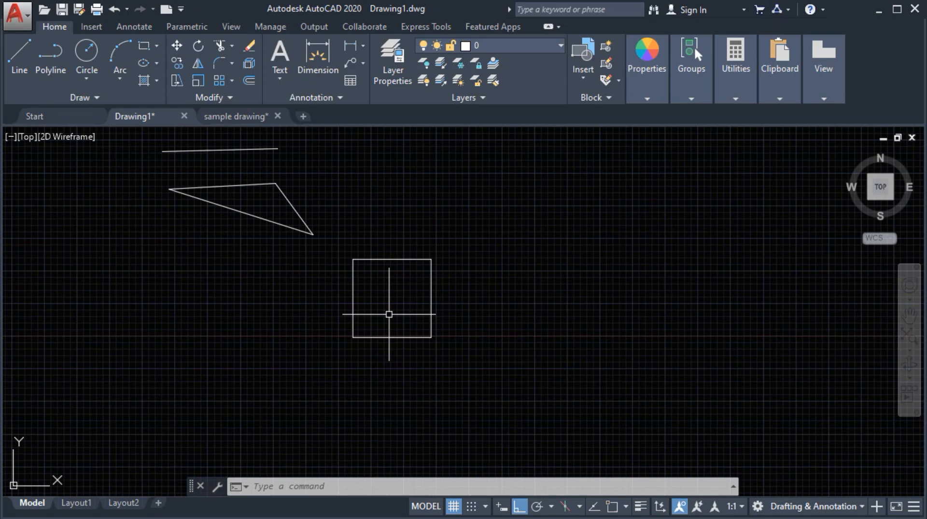
{"action": "middle_click_drag", "start_coordinate": [386, 297], "coordinate": [385, 280]}
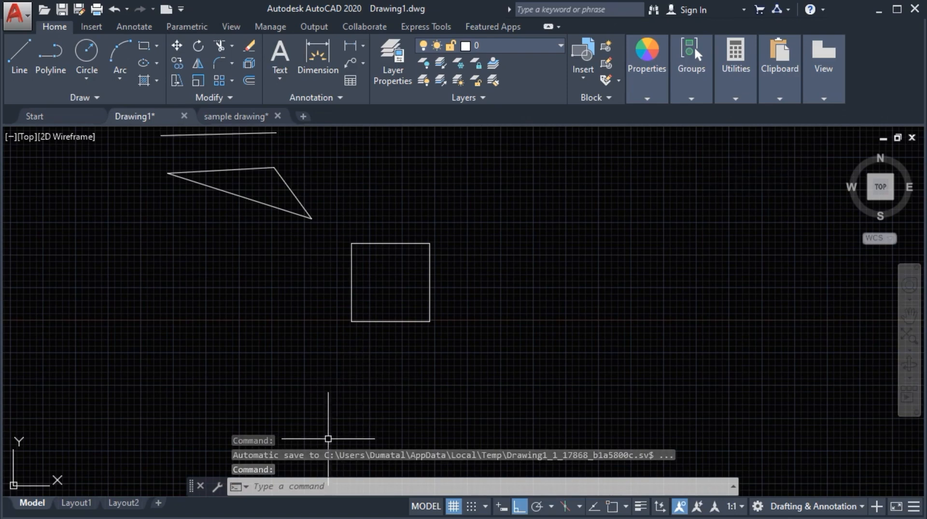
{"action": "type", "text": "L"}
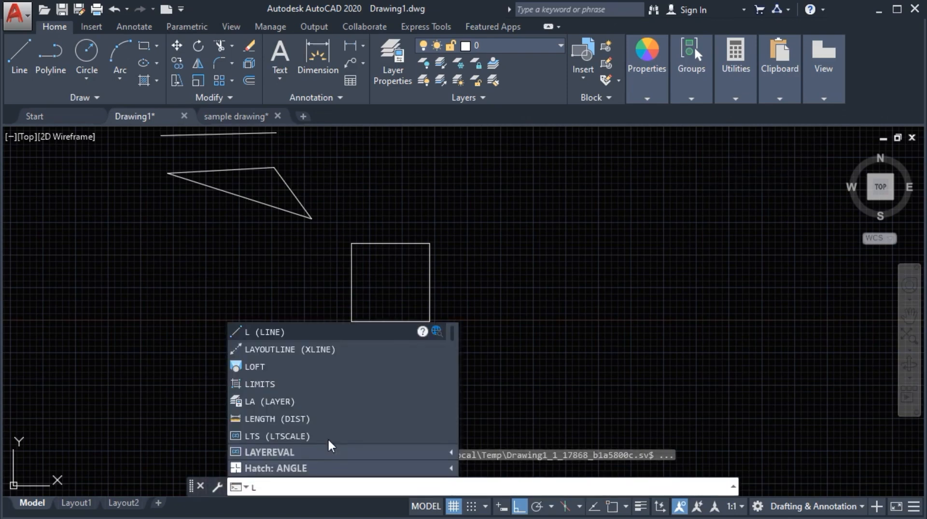
{"action": "key", "text": "Return"}
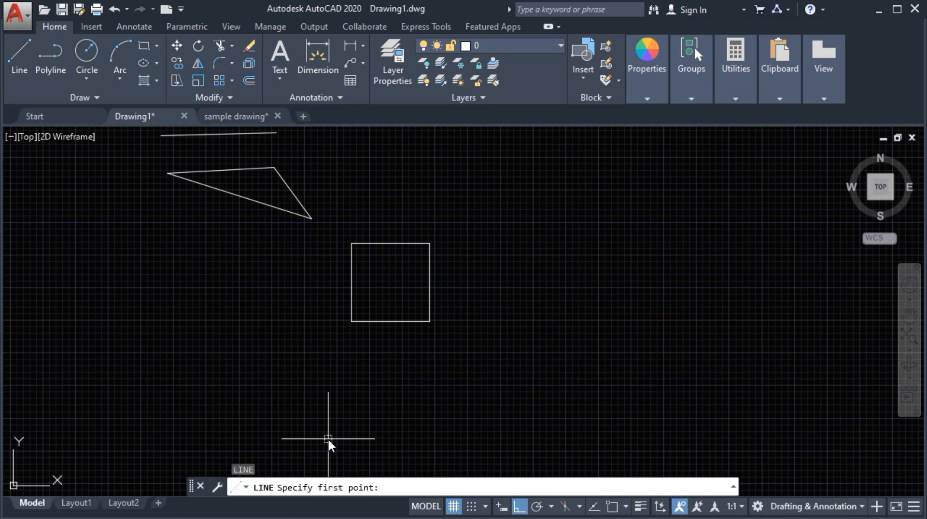
{"action": "type", "text": "4,4"}
{"action": "key", "text": "Return"}
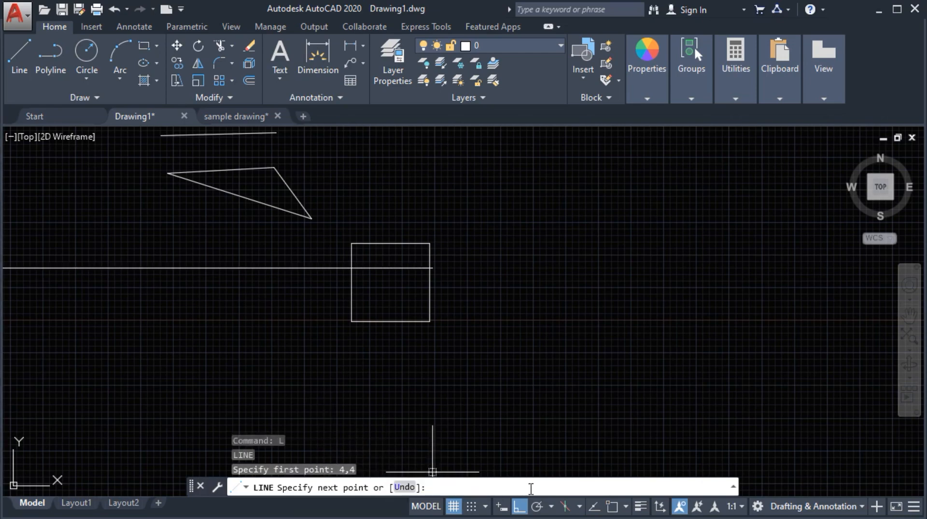
{"action": "left_click", "coordinate": [519, 507]}
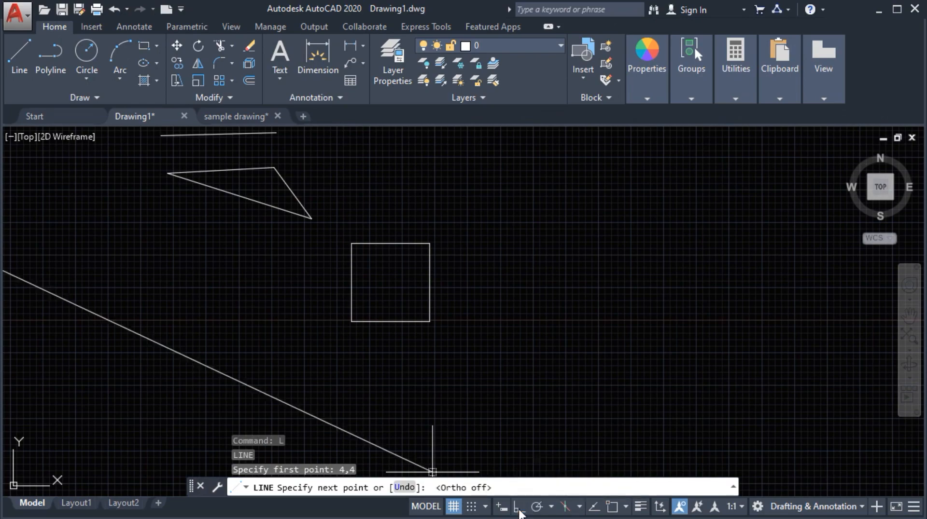
{"action": "scroll", "coordinate": [467, 365], "scroll_direction": "down", "scroll_amount": 5}
{"action": "scroll", "coordinate": [317, 302], "scroll_direction": "up", "scroll_amount": 4}
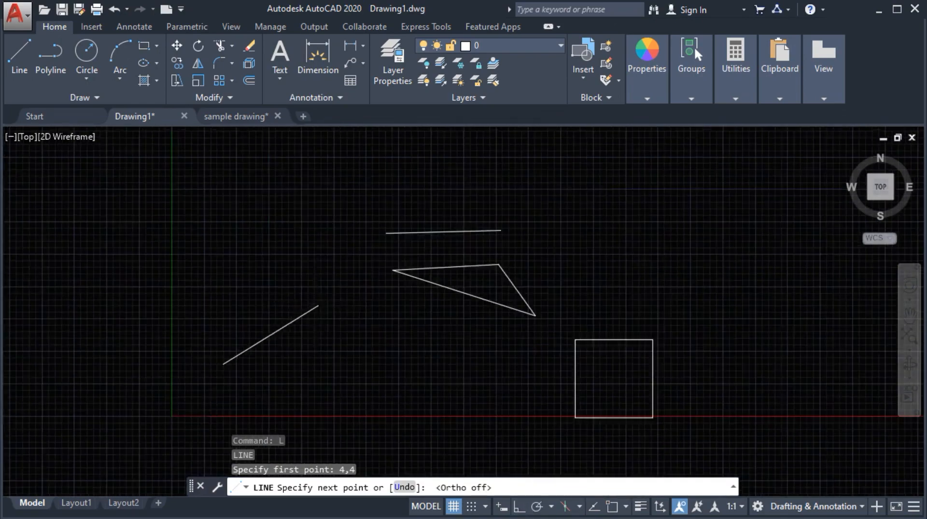
{"action": "middle_click_drag", "start_coordinate": [274, 347], "coordinate": [325, 333]}
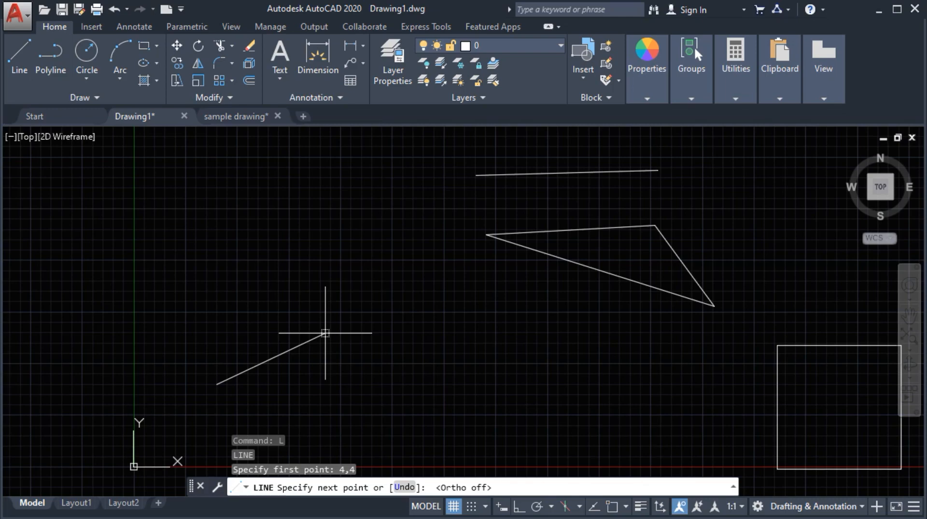
{"action": "type", "text": "7,8"}
{"action": "key", "text": "Return"}
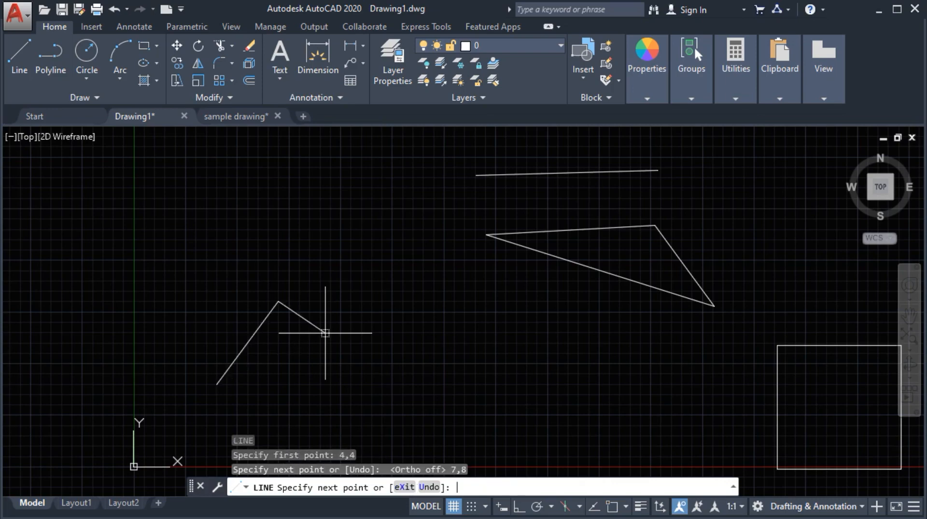
{"action": "key", "text": "Return"}
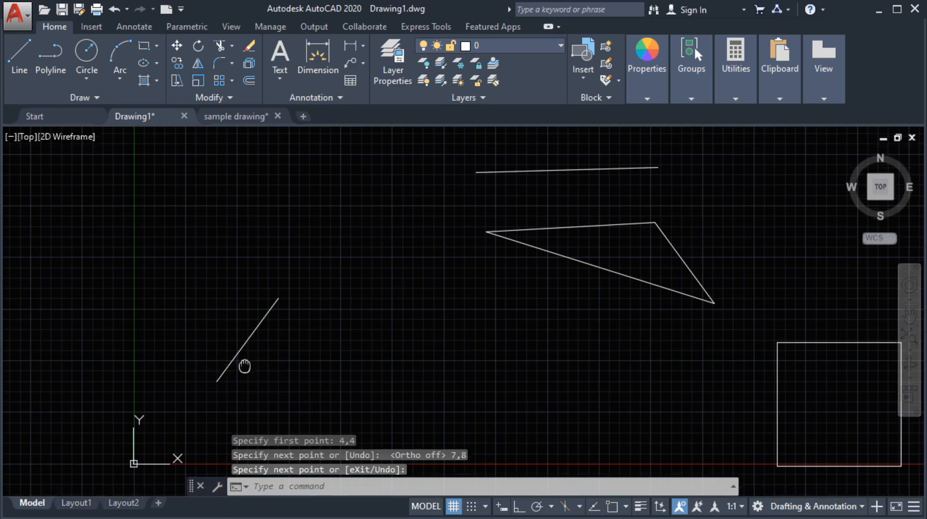
Step: Draw a line with 10.10 entered as its first point and the relative polar coordinate @7<30 as its end point
{"action": "middle_click_drag", "start_coordinate": [244, 367], "coordinate": [244, 340]}
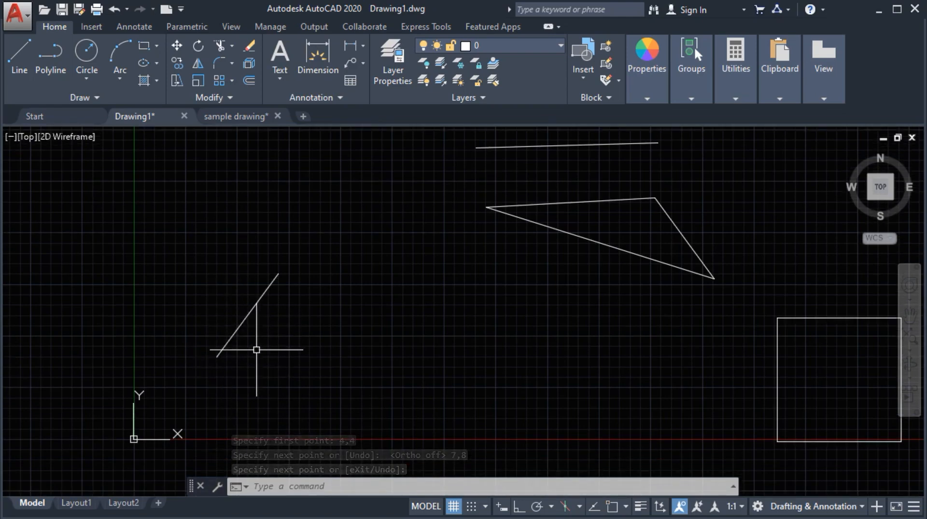
{"action": "middle_click_drag", "start_coordinate": [256, 350], "coordinate": [256, 308]}
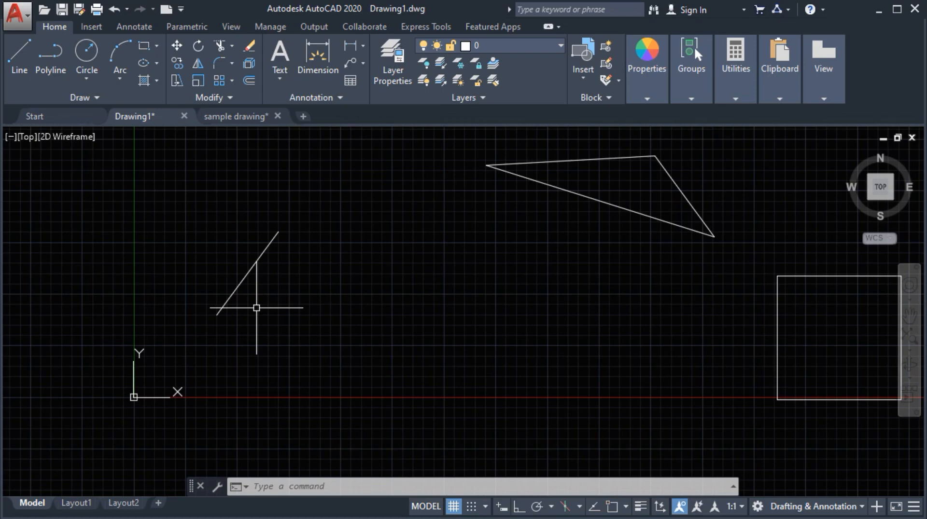
{"action": "type", "text": "l"}
{"action": "key", "text": "Return"}
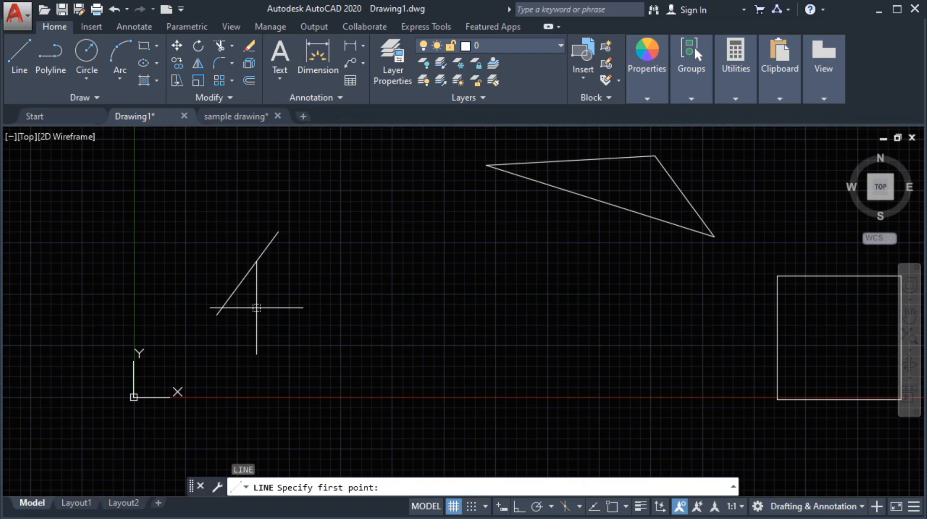
{"action": "type", "text": "10.10"}
{"action": "key", "text": "Return"}
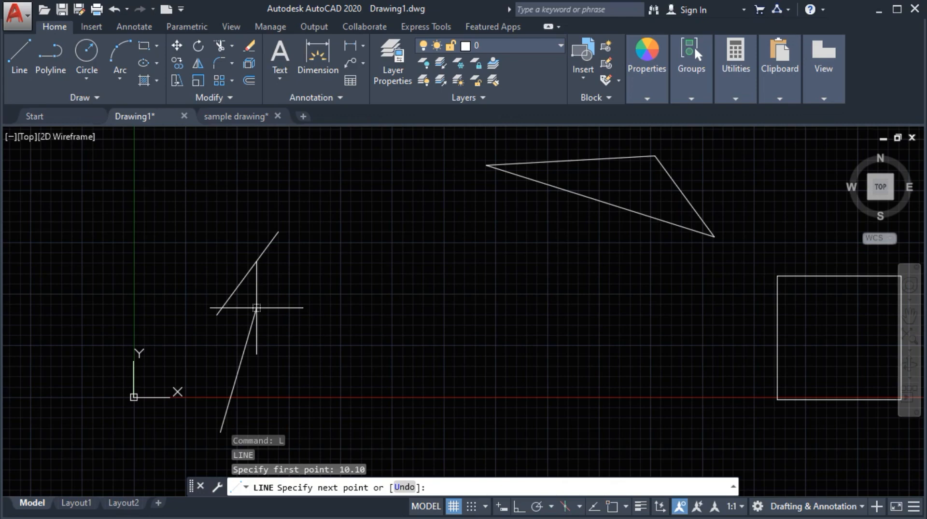
{"action": "type", "text": "@7"}
{"action": "type", "text": "<30"}
{"action": "key", "text": "Return"}
{"action": "key", "text": "Return"}
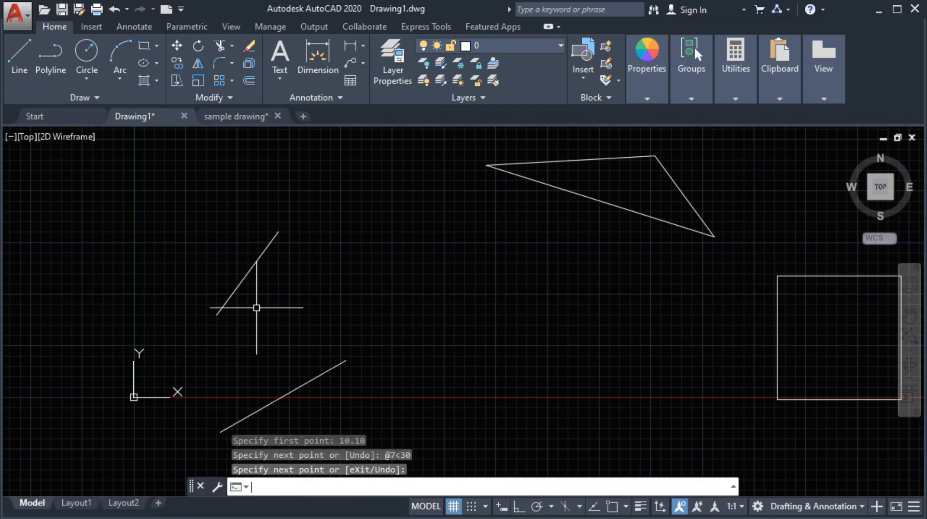
Step: Erase all the practice lines, the triangle and the square from Drawing1
{"action": "mouse_move", "coordinate": [283, 335]}
{"action": "middle_mouse_down"}
{"action": "mouse_move", "coordinate": [280, 242]}
{"action": "mouse_move", "coordinate": [268, 236]}
{"action": "middle_mouse_up"}
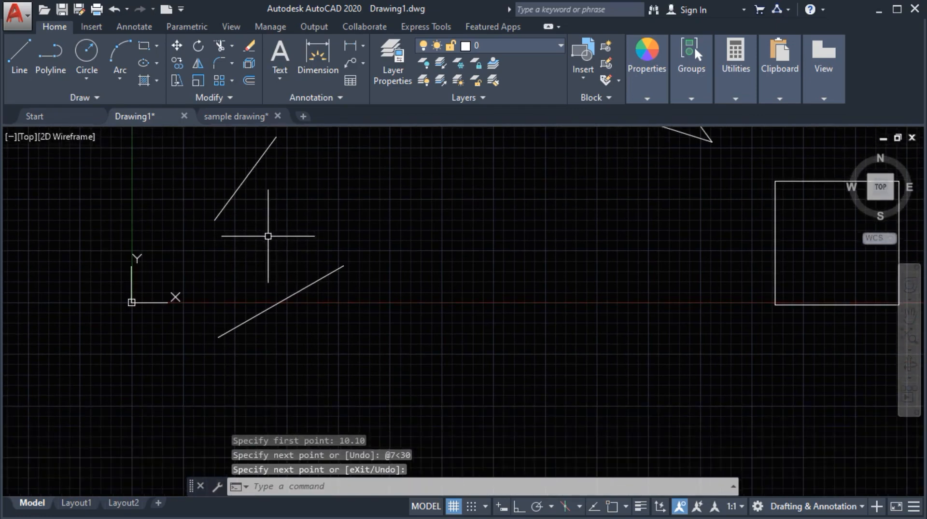
{"action": "mouse_move", "coordinate": [262, 306]}
{"action": "middle_mouse_down"}
{"action": "mouse_move", "coordinate": [254, 326]}
{"action": "mouse_move", "coordinate": [254, 302]}
{"action": "middle_mouse_up"}
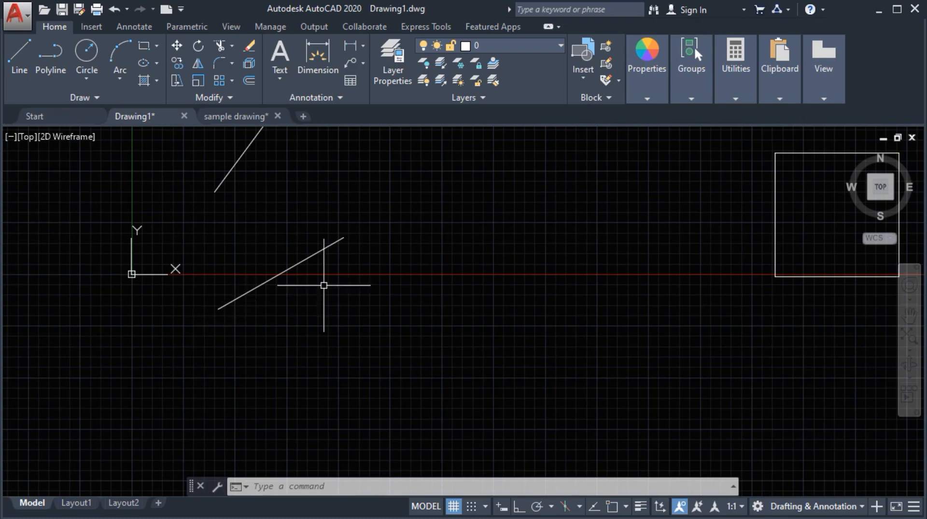
{"action": "scroll", "coordinate": [364, 259], "scroll_direction": "down", "scroll_amount": 4}
{"action": "mouse_move", "coordinate": [364, 258]}
{"action": "middle_mouse_down"}
{"action": "mouse_move", "coordinate": [304, 299]}
{"action": "mouse_move", "coordinate": [298, 272]}
{"action": "middle_mouse_up"}
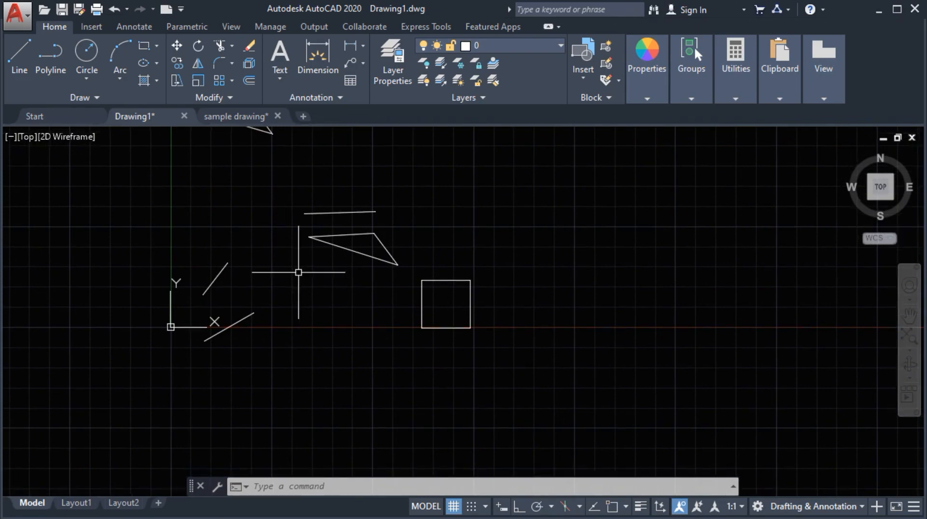
{"action": "middle_click_drag", "start_coordinate": [278, 270], "coordinate": [260, 266]}
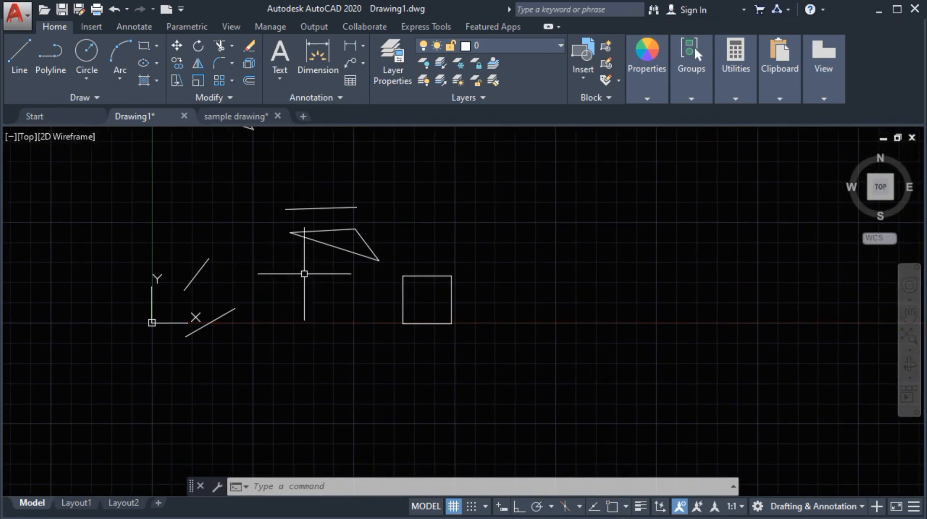
{"action": "left_click", "coordinate": [534, 373]}
{"action": "left_click", "coordinate": [135, 184]}
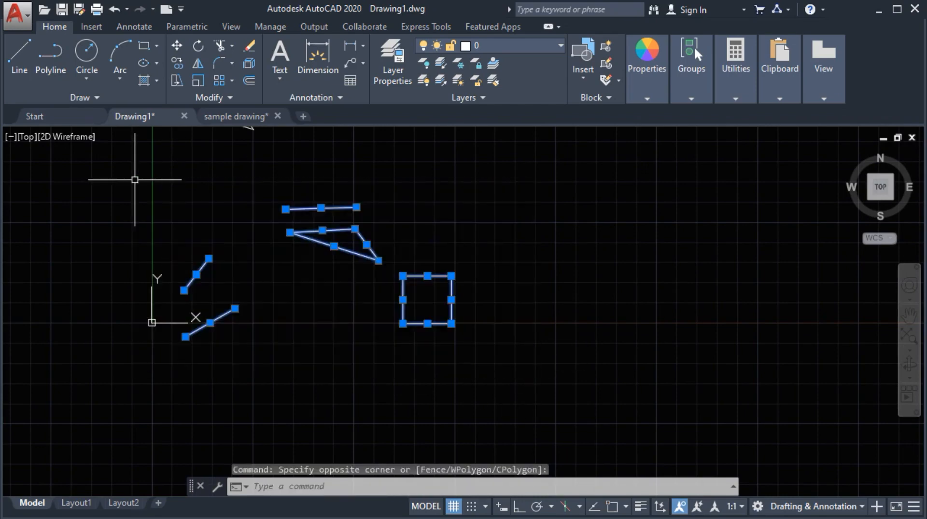
{"action": "key", "text": "Delete"}
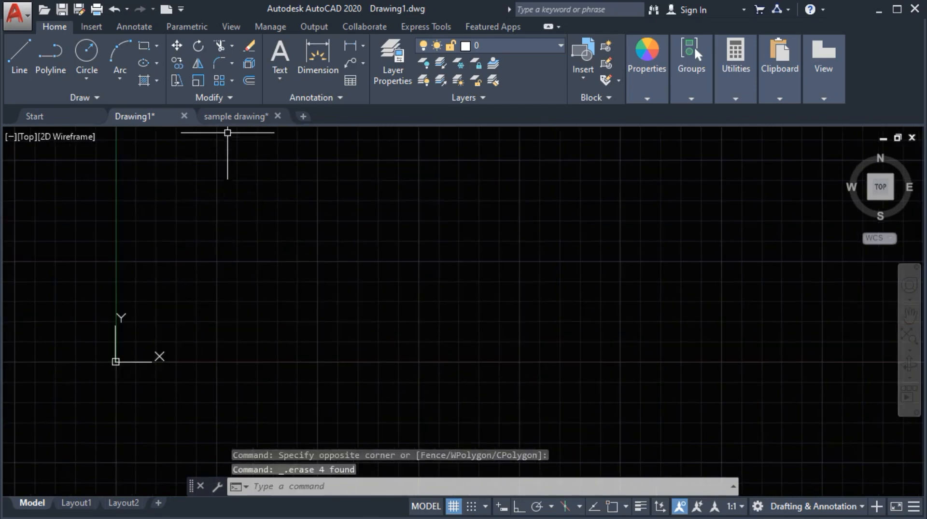
Step: Switch to the sample drawing and examine its three exercise figures for Ortho mode, absolute coordinates, and length with angle
{"action": "left_click", "coordinate": [232, 116]}
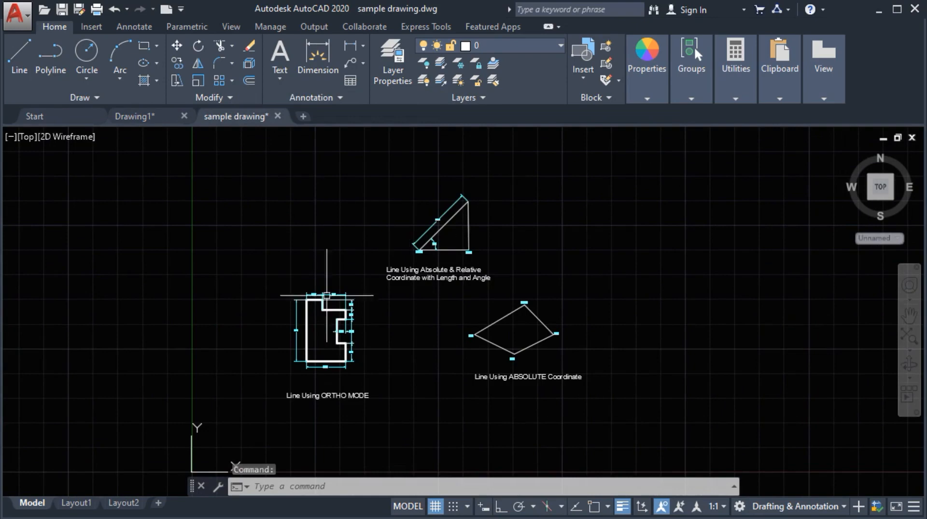
{"action": "mouse_move", "coordinate": [393, 341]}
{"action": "middle_mouse_down"}
{"action": "mouse_move", "coordinate": [425, 310]}
{"action": "mouse_move", "coordinate": [454, 327]}
{"action": "middle_mouse_up"}
{"action": "scroll", "coordinate": [388, 374], "scroll_direction": "up", "scroll_amount": 2}
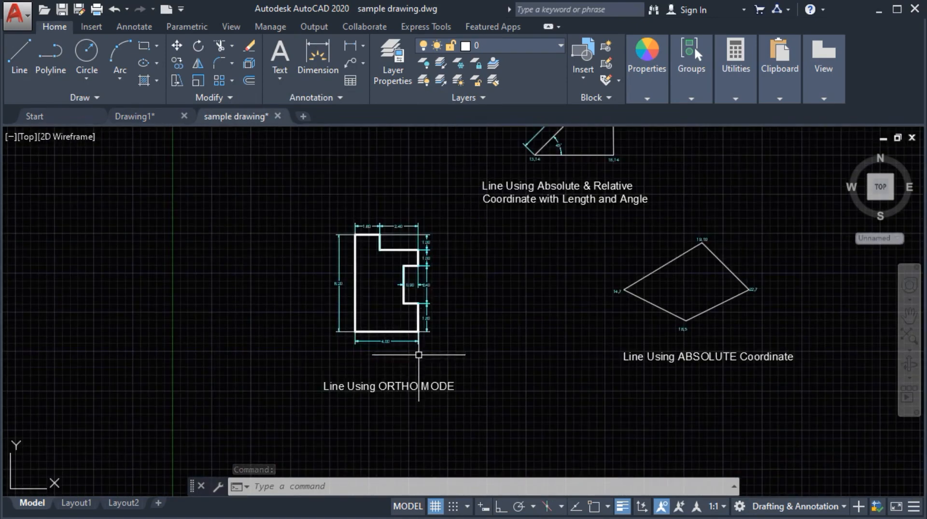
{"action": "middle_click_drag", "start_coordinate": [431, 355], "coordinate": [381, 365]}
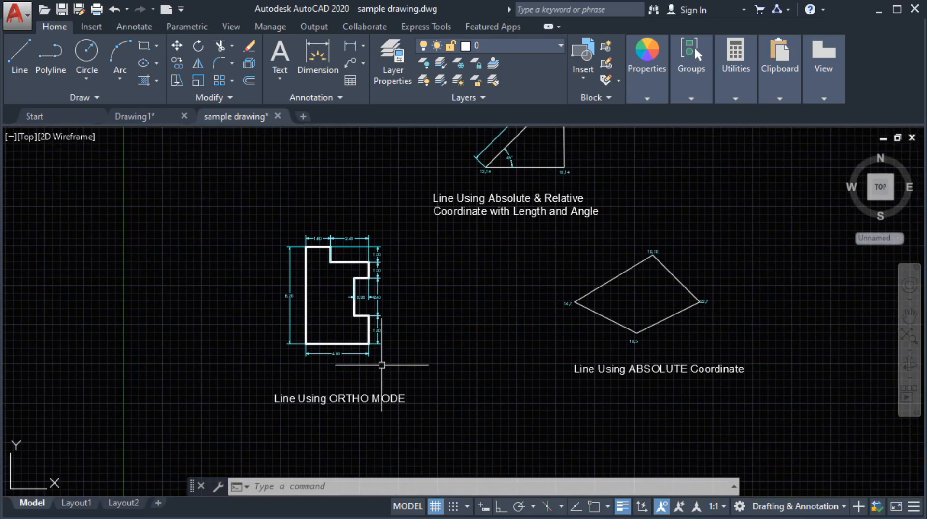
{"action": "mouse_move", "coordinate": [420, 300]}
{"action": "middle_mouse_down"}
{"action": "mouse_move", "coordinate": [457, 300]}
{"action": "mouse_move", "coordinate": [378, 316]}
{"action": "middle_mouse_up"}
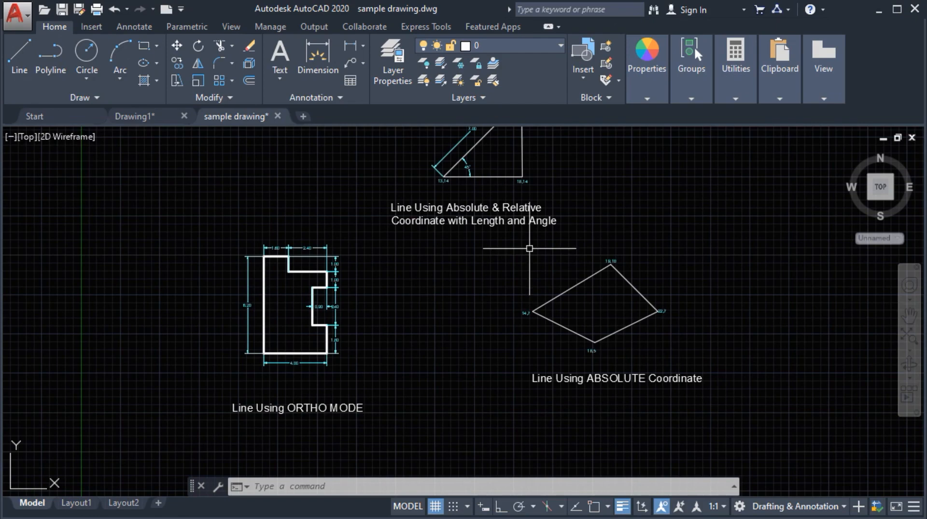
{"action": "middle_click_drag", "start_coordinate": [529, 250], "coordinate": [514, 294]}
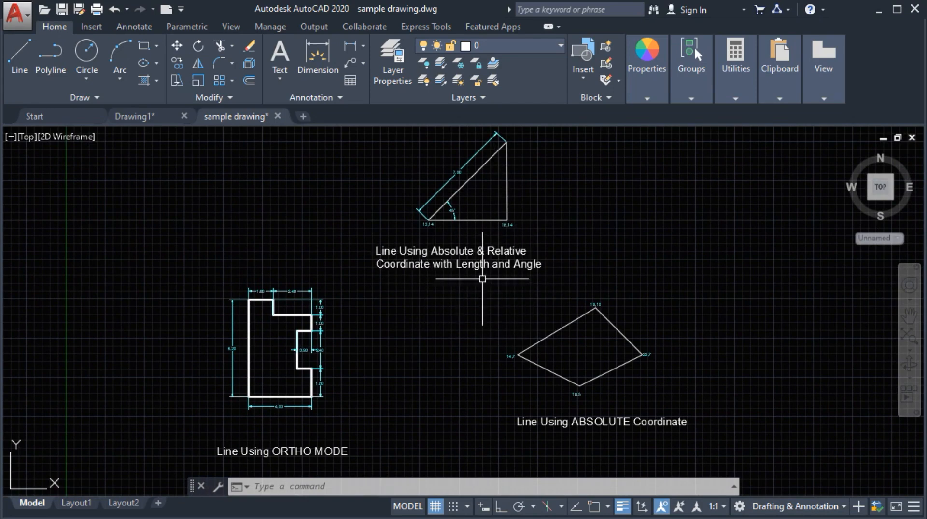
{"action": "middle_click_drag", "start_coordinate": [465, 312], "coordinate": [579, 314]}
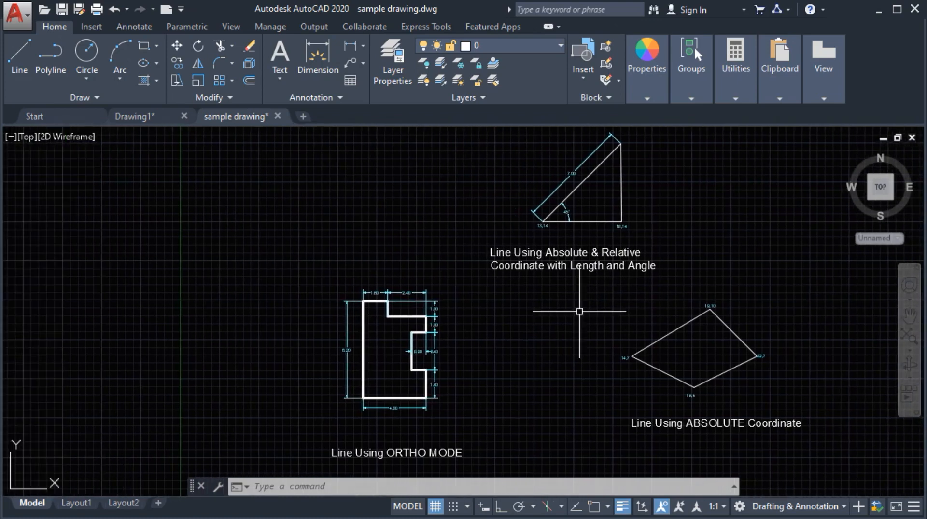
Step: Tile Drawing1 and the sample drawing vertically, with the dimensioned Ortho mode profile filling the sample drawing's window
{"action": "left_click", "coordinate": [232, 27]}
{"action": "left_click", "coordinate": [749, 64]}
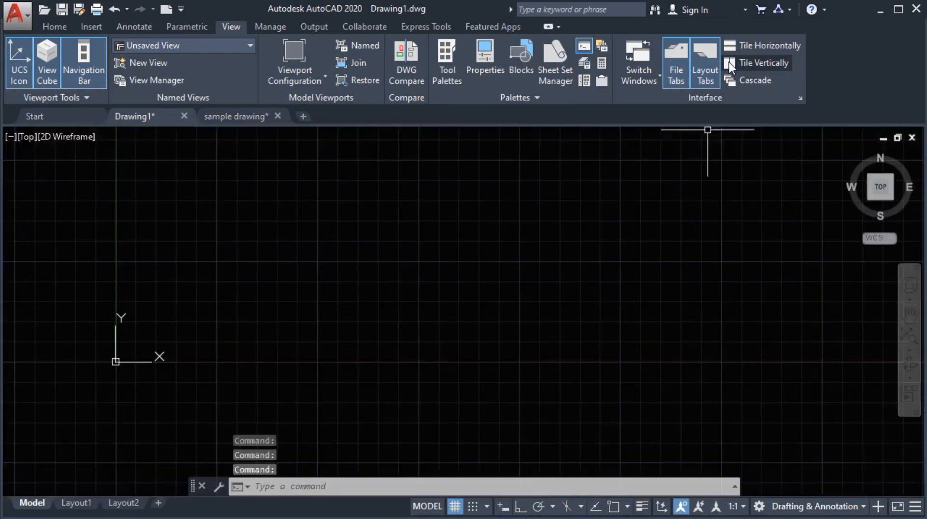
{"action": "left_click", "coordinate": [618, 261]}
{"action": "middle_click_drag", "start_coordinate": [585, 241], "coordinate": [597, 216]}
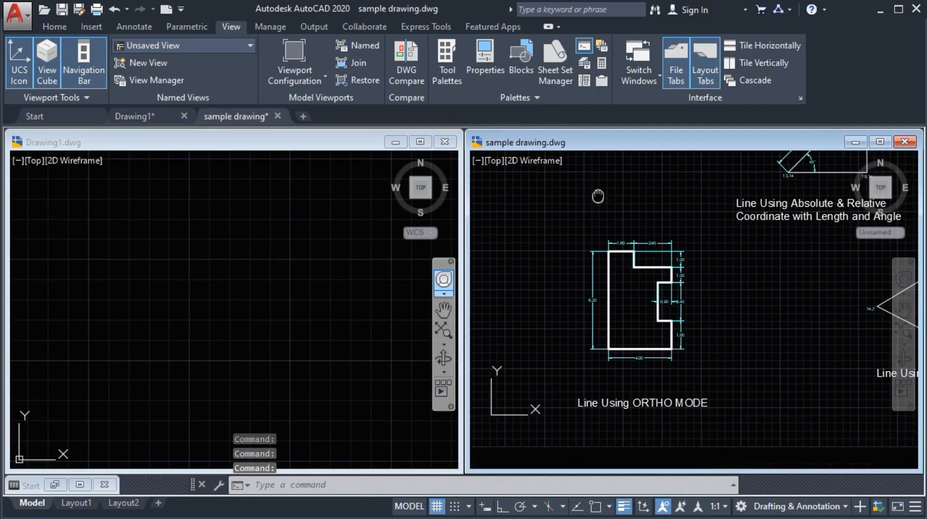
{"action": "middle_click_drag", "start_coordinate": [577, 340], "coordinate": [576, 309]}
{"action": "scroll", "coordinate": [576, 309], "scroll_direction": "up", "scroll_amount": 2}
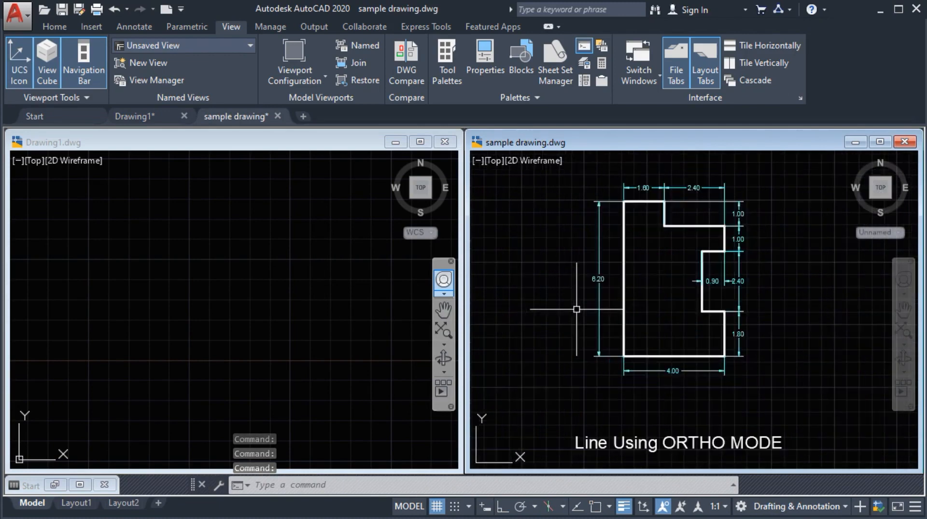
{"action": "scroll", "coordinate": [576, 310], "scroll_direction": "up", "scroll_amount": 2}
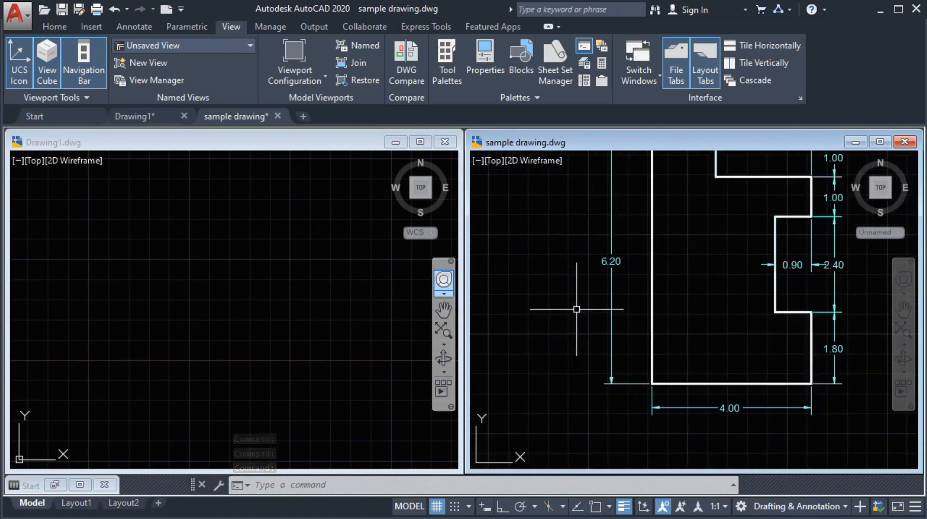
{"action": "middle_click_drag", "start_coordinate": [576, 309], "coordinate": [514, 356]}
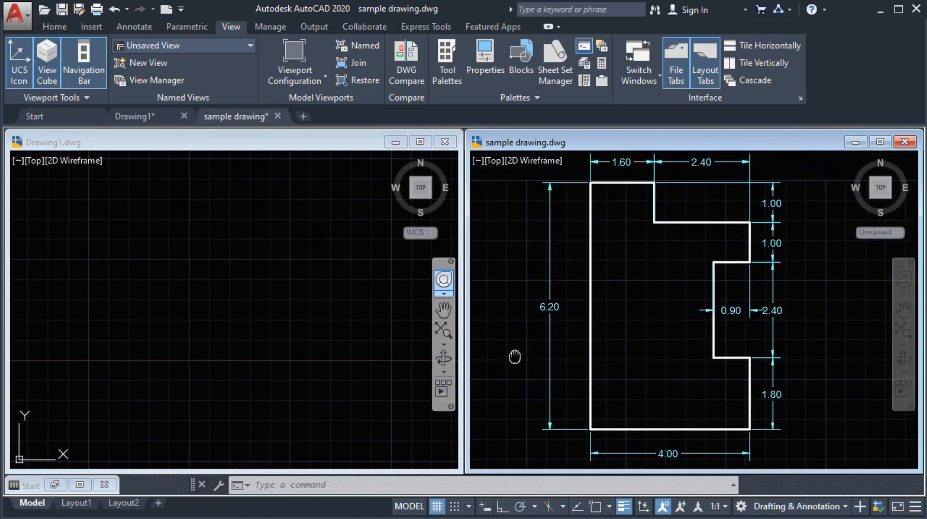
Step: Make Drawing1 the active drawing and turn on Ortho mode
{"action": "left_click", "coordinate": [236, 275]}
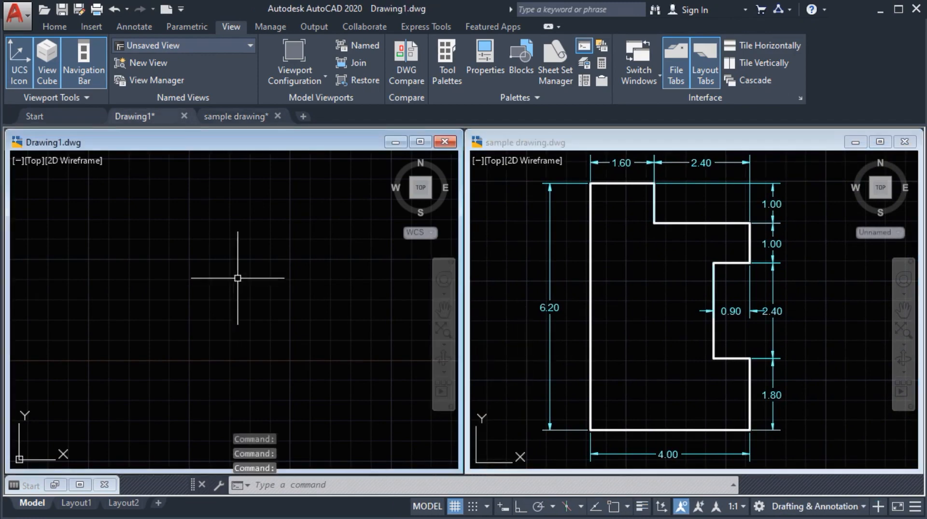
{"action": "scroll", "coordinate": [213, 221], "scroll_direction": "up", "scroll_amount": 5}
{"action": "mouse_move", "coordinate": [222, 225]}
{"action": "middle_mouse_down"}
{"action": "mouse_move", "coordinate": [263, 232]}
{"action": "mouse_move", "coordinate": [230, 230]}
{"action": "middle_mouse_up"}
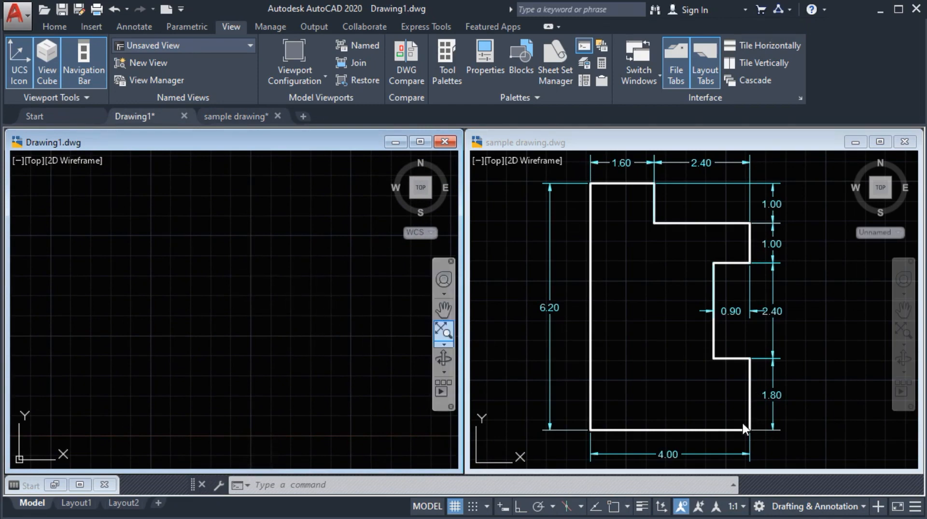
{"action": "left_click", "coordinate": [275, 312]}
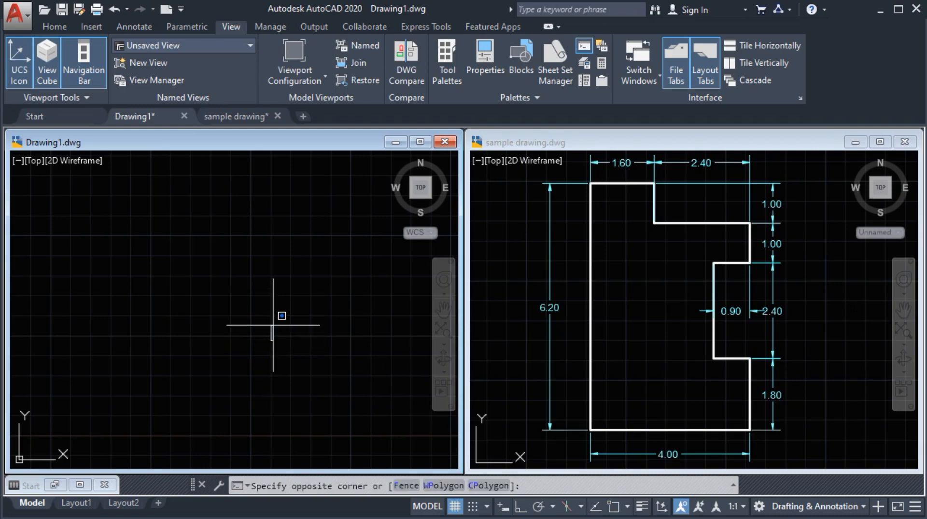
{"action": "left_click", "coordinate": [518, 508]}
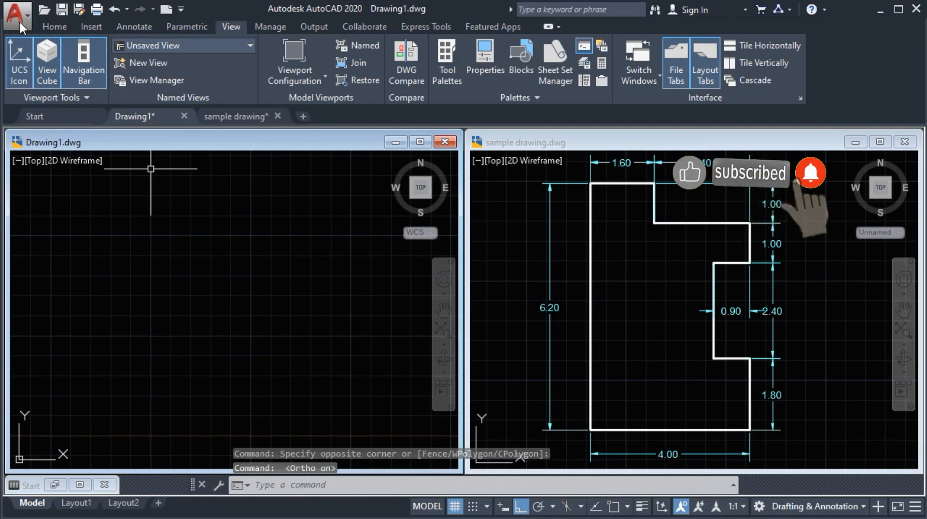
Step: Start a line at a free point in Drawing1 and draw the profile's vertical edge 6.2 units upward
{"action": "left_click", "coordinate": [56, 24]}
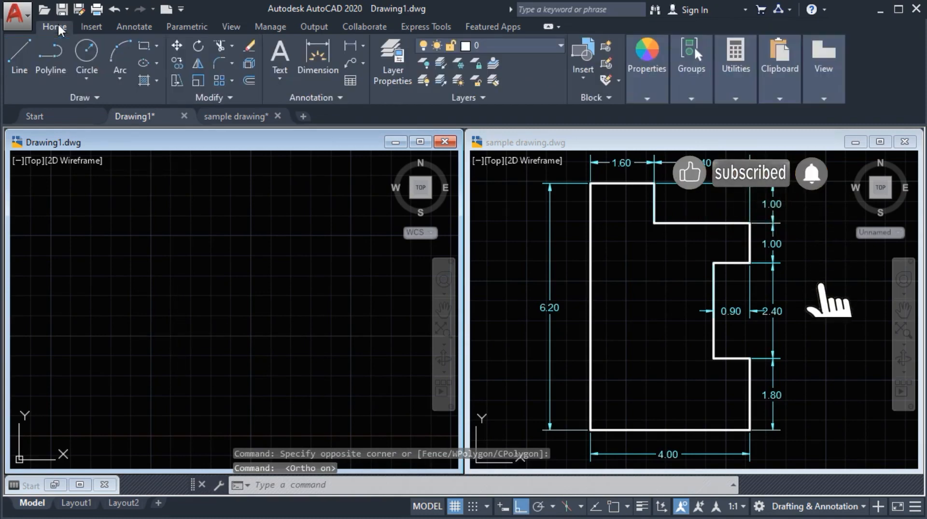
{"action": "left_click", "coordinate": [24, 61]}
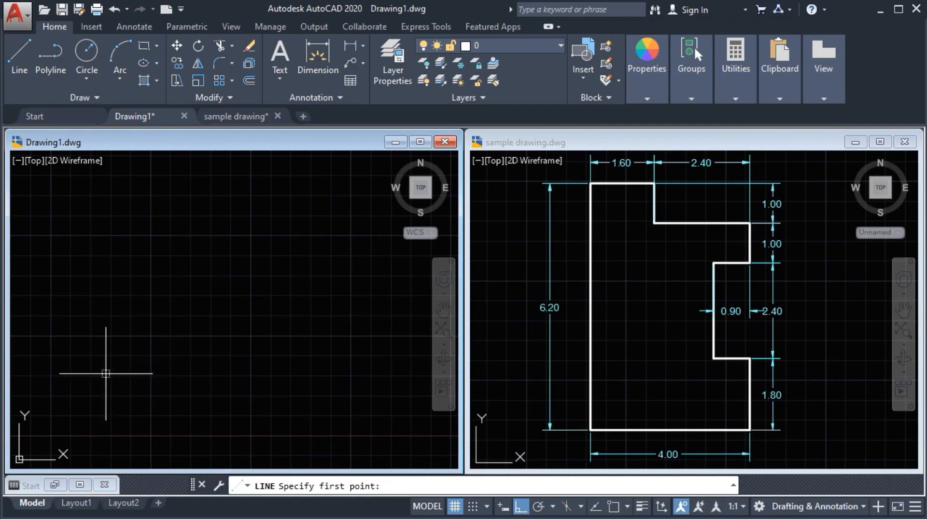
{"action": "left_click", "coordinate": [107, 396]}
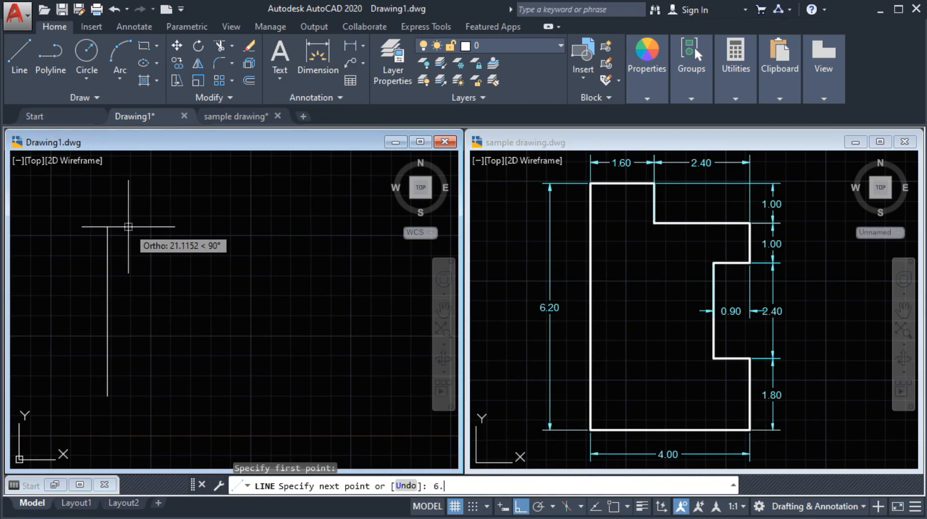
{"action": "key", "text": "Return"}
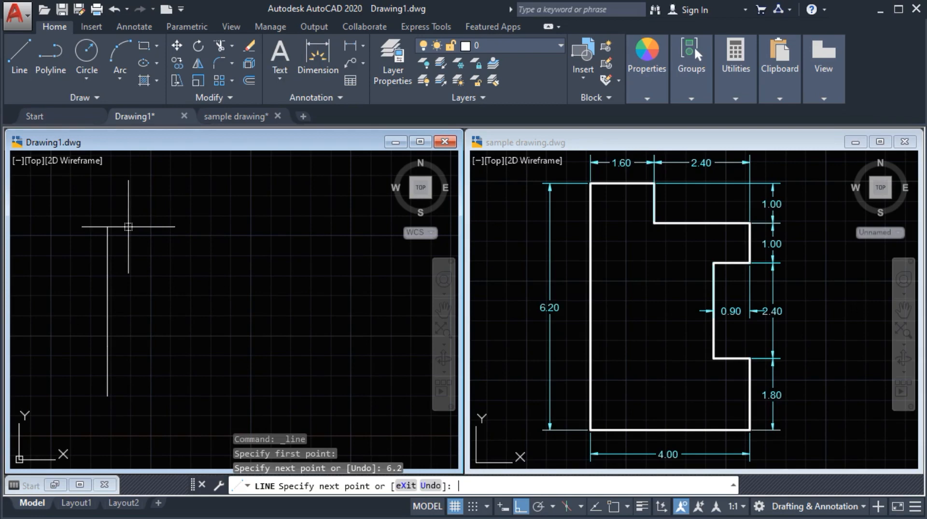
Step: Continue the profile's stepped upper edge with segments of 1.6 right, 1 down, 2.4 right and 1 down
{"action": "scroll", "coordinate": [159, 321], "scroll_direction": "up", "scroll_amount": 2}
{"action": "scroll", "coordinate": [151, 263], "scroll_direction": "up", "scroll_amount": 1}
{"action": "middle_click_drag", "start_coordinate": [151, 262], "coordinate": [151, 193]}
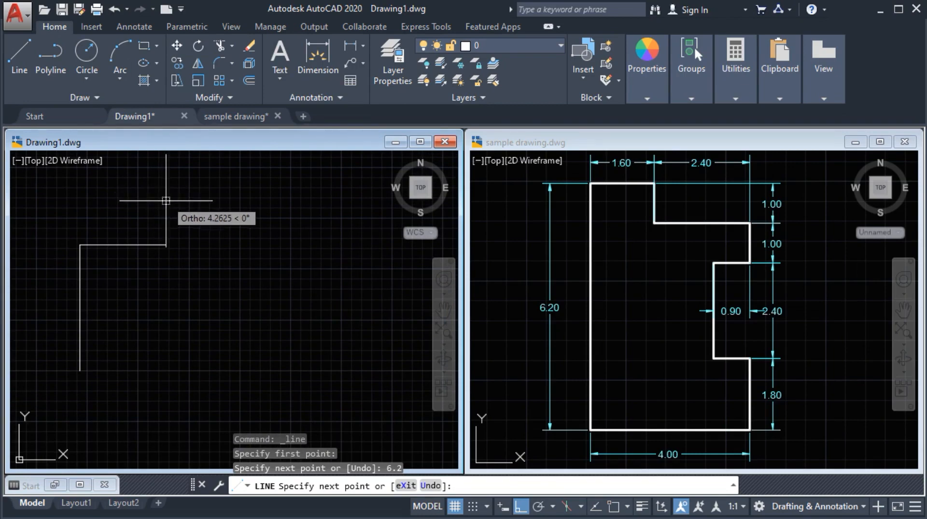
{"action": "type", "text": "1.6"}
{"action": "key", "text": "Return"}
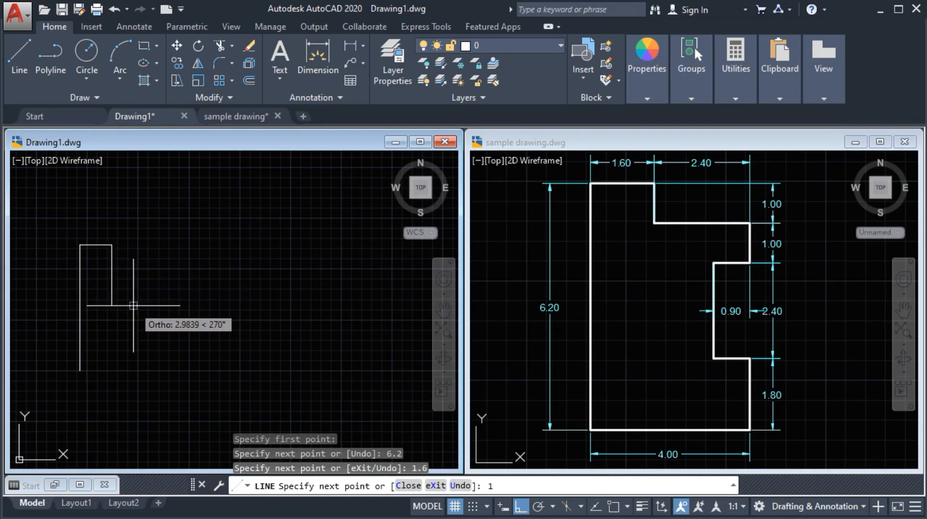
{"action": "key", "text": "Return"}
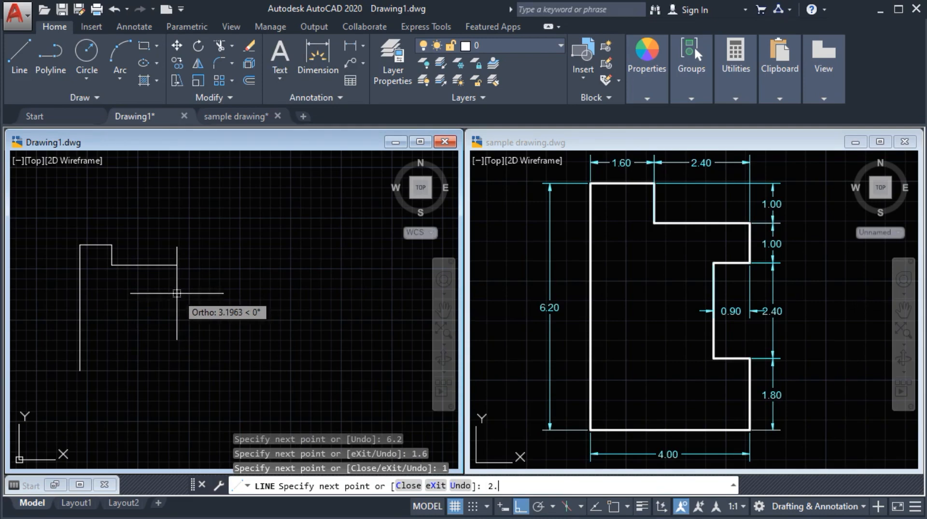
{"action": "key", "text": "Return"}
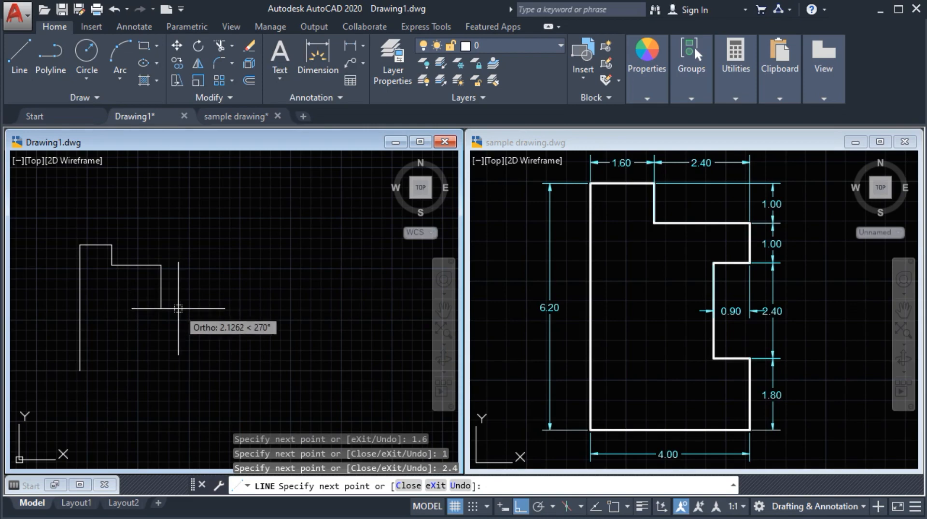
{"action": "type", "text": "1"}
{"action": "key", "text": "Return"}
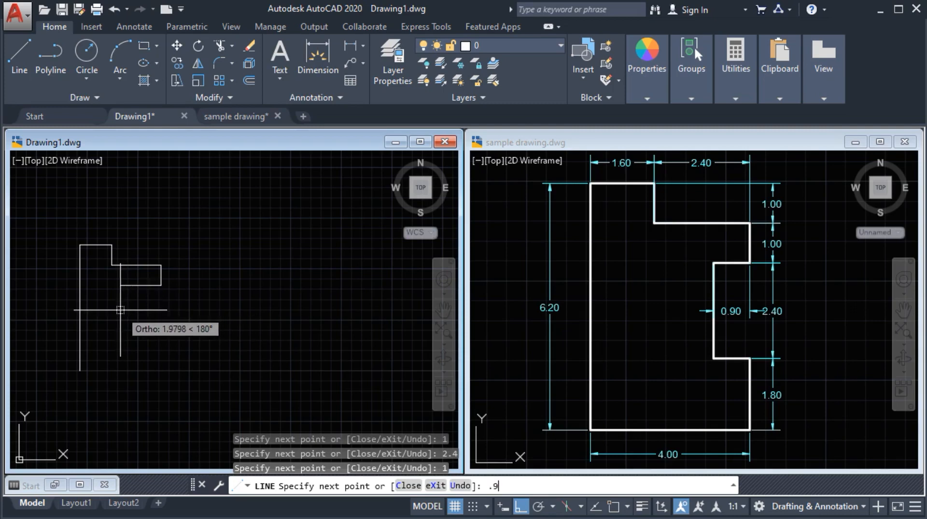
Step: Draw the profile's notch with segments of 0.9 left, 2.4 down and 0.9 right
{"action": "key", "text": "Return"}
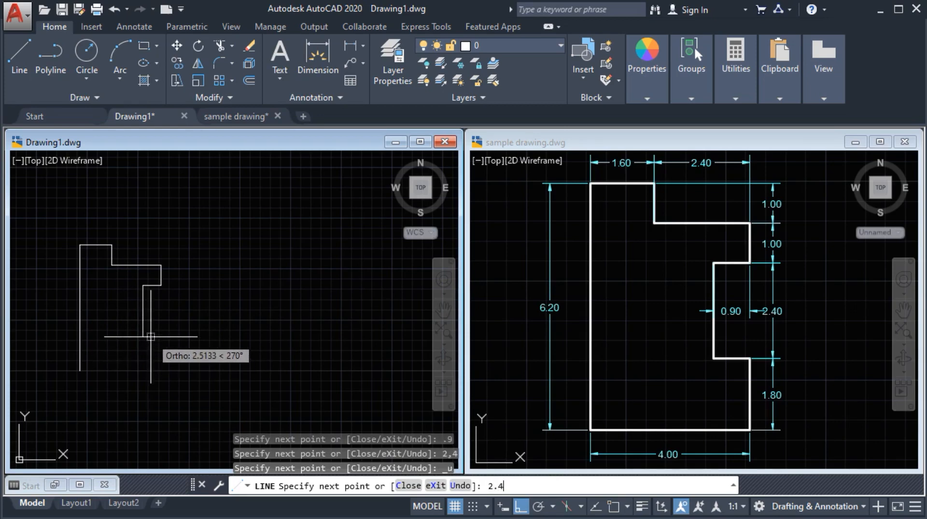
{"action": "key", "text": "Return"}
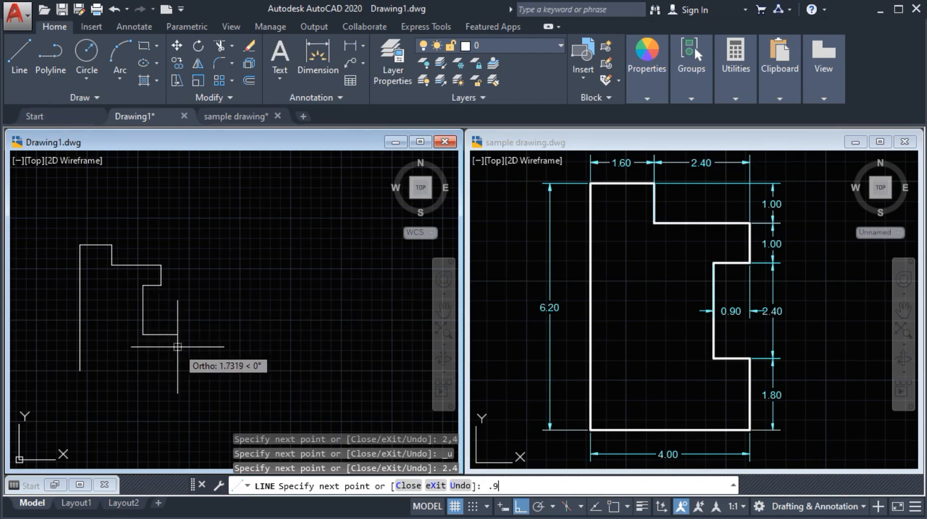
{"action": "type", "text": ".9"}
{"action": "key", "text": "Return"}
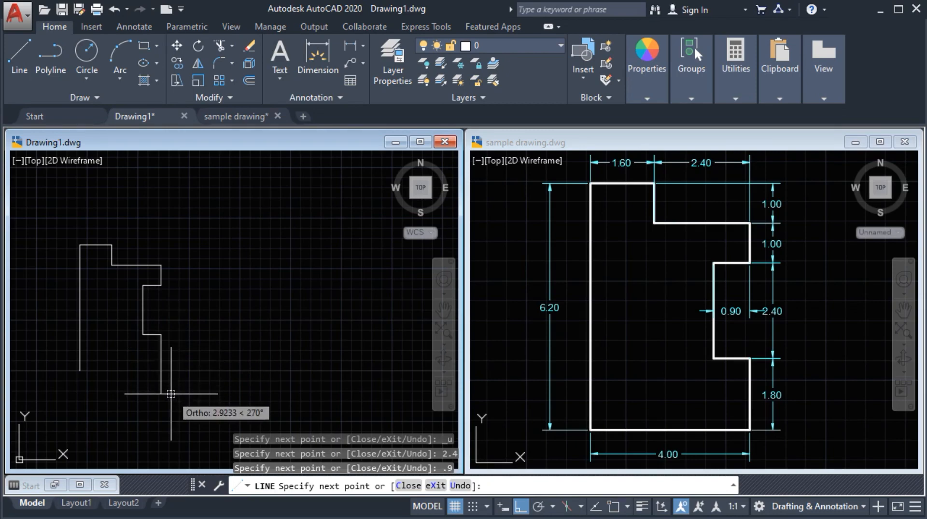
Step: Close the profile with segments of 1.8 down and 4 left, and end the Line command
{"action": "type", "text": "1.8"}
{"action": "key", "text": "Return"}
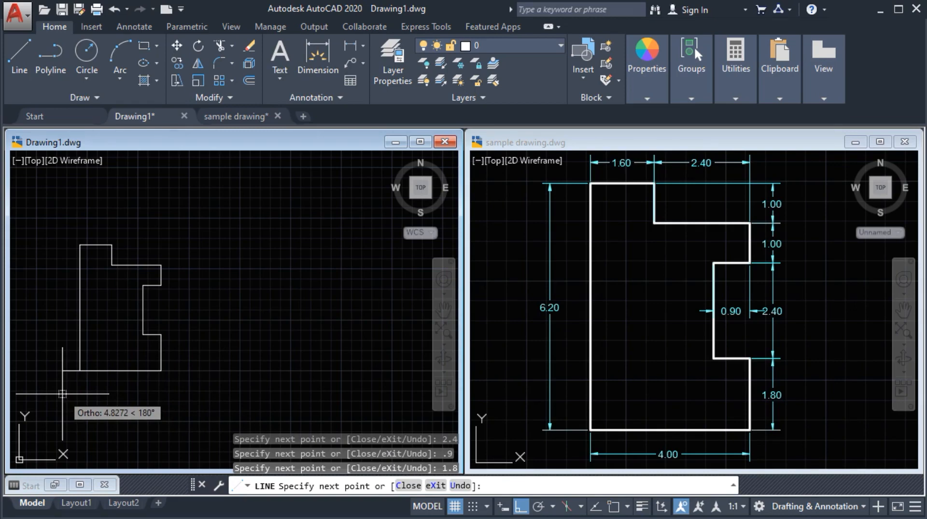
{"action": "type", "text": "4"}
{"action": "key", "text": "Return"}
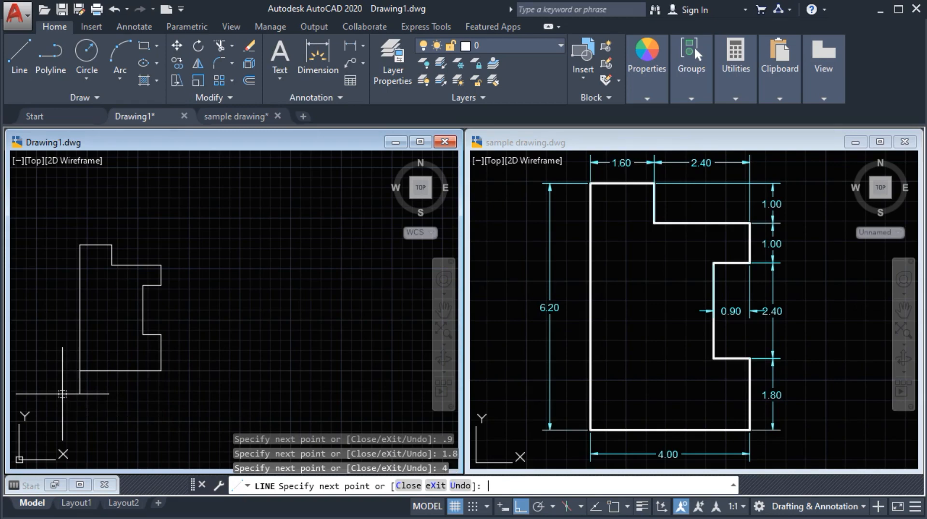
{"action": "key", "text": "Return"}
{"action": "mouse_move", "coordinate": [106, 329]}
{"action": "middle_mouse_down"}
{"action": "mouse_move", "coordinate": [112, 319]}
{"action": "mouse_move", "coordinate": [94, 325]}
{"action": "middle_mouse_up"}
{"action": "scroll", "coordinate": [100, 321], "scroll_direction": "up", "scroll_amount": 2}
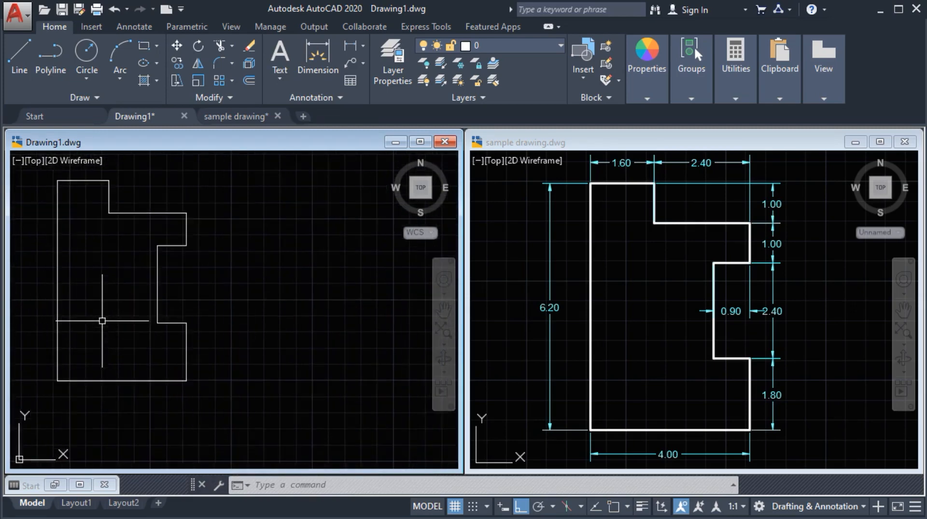
{"action": "scroll", "coordinate": [45, 321], "scroll_direction": "up", "scroll_amount": 2}
{"action": "middle_click_drag", "start_coordinate": [213, 302], "coordinate": [100, 302]}
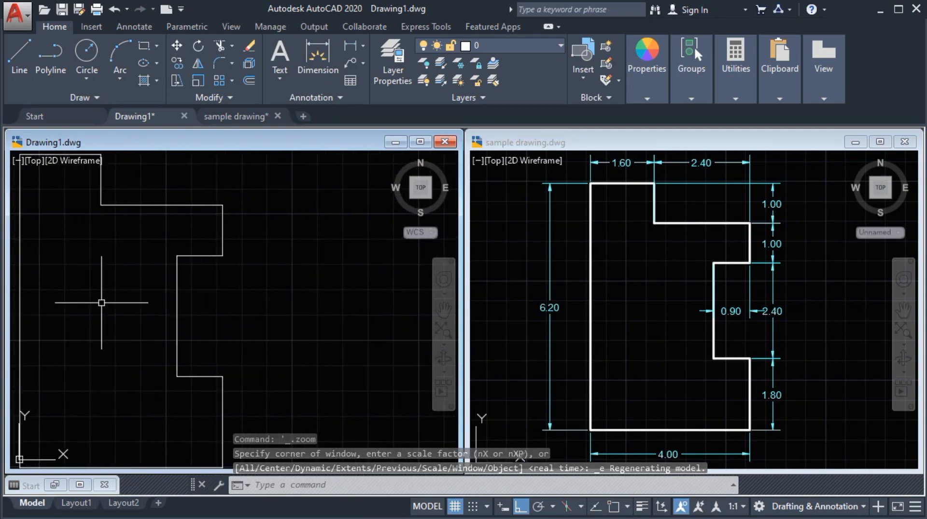
{"action": "scroll", "coordinate": [103, 304], "scroll_direction": "down", "scroll_amount": 2}
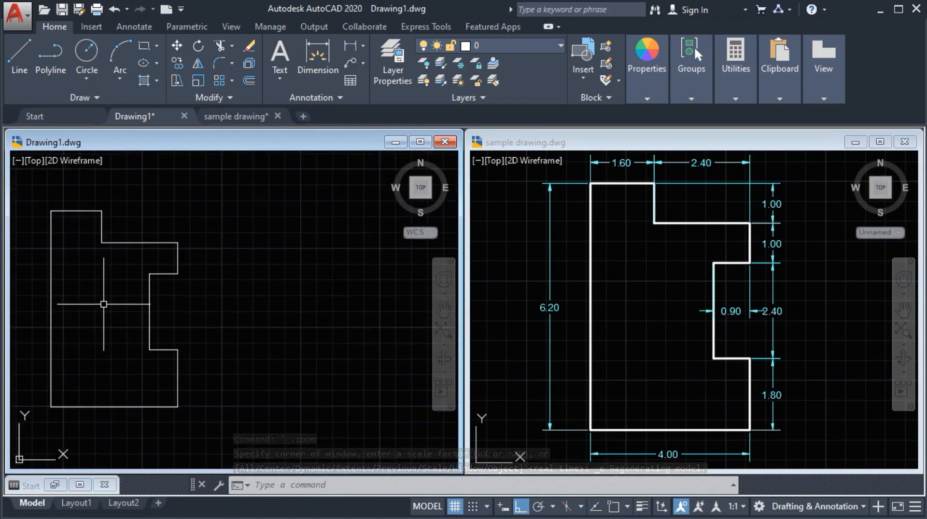
Step: Switch to the sample drawing and examine the corner coordinates of the "Line Using ABSOLUTE Coordinate" figure
{"action": "left_click", "coordinate": [506, 345]}
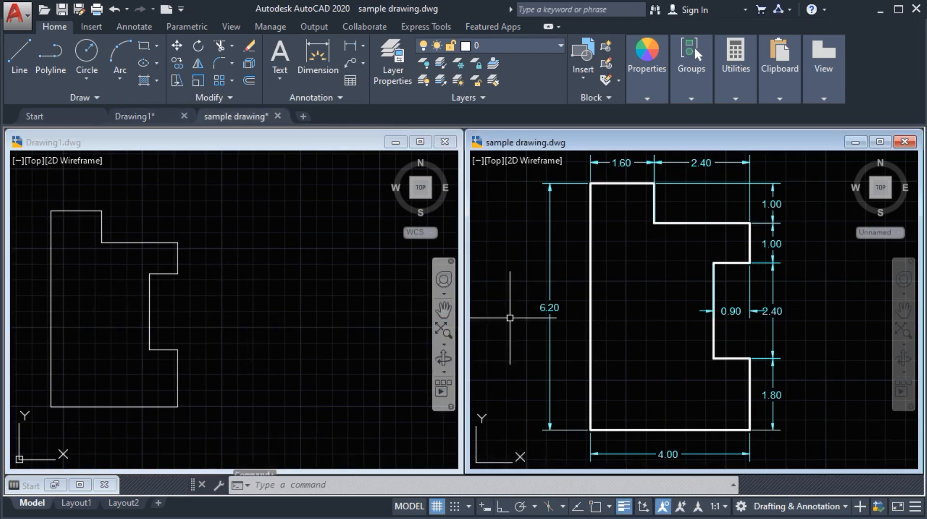
{"action": "scroll", "coordinate": [506, 315], "scroll_direction": "down", "scroll_amount": 4}
{"action": "middle_click_drag", "start_coordinate": [711, 325], "coordinate": [512, 314]}
{"action": "scroll", "coordinate": [510, 309], "scroll_direction": "up", "scroll_amount": 2}
{"action": "mouse_move", "coordinate": [675, 305]}
{"action": "middle_mouse_down"}
{"action": "mouse_move", "coordinate": [513, 314]}
{"action": "mouse_move", "coordinate": [561, 304]}
{"action": "middle_mouse_up"}
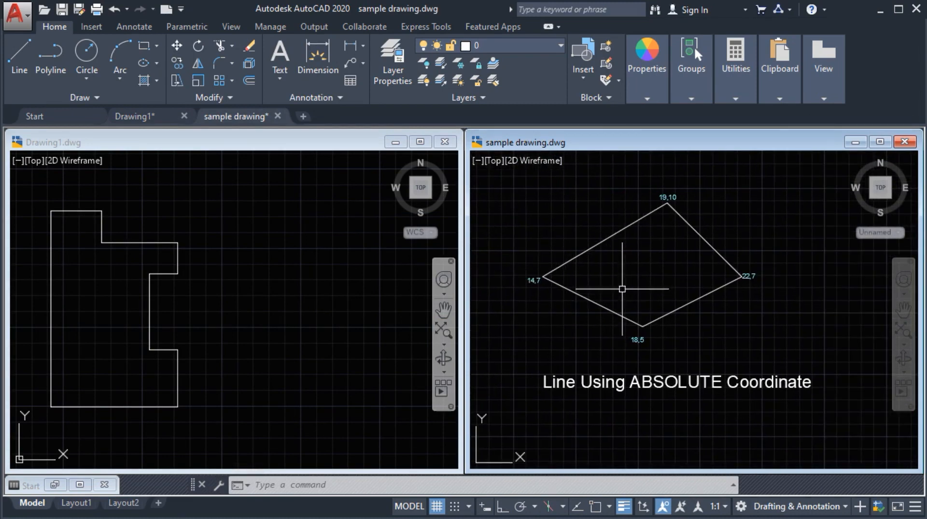
{"action": "scroll", "coordinate": [622, 289], "scroll_direction": "up", "scroll_amount": 2}
{"action": "middle_click_drag", "start_coordinate": [622, 289], "coordinate": [651, 335]}
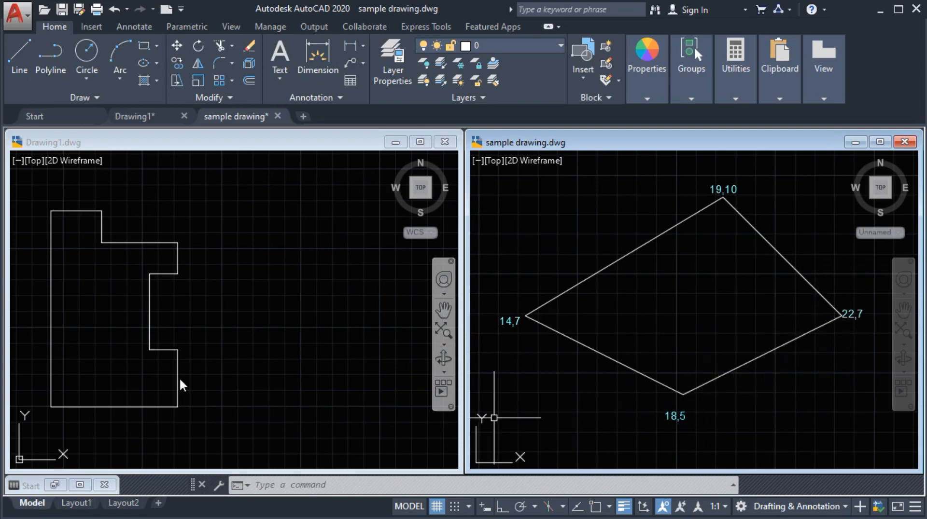
Step: Start a line in Drawing1 at absolute coordinate 18,5 and turn off Ortho mode
{"action": "left_click", "coordinate": [255, 289]}
{"action": "scroll", "coordinate": [255, 290], "scroll_direction": "down", "scroll_amount": 2}
{"action": "middle_click_drag", "start_coordinate": [257, 275], "coordinate": [285, 327]}
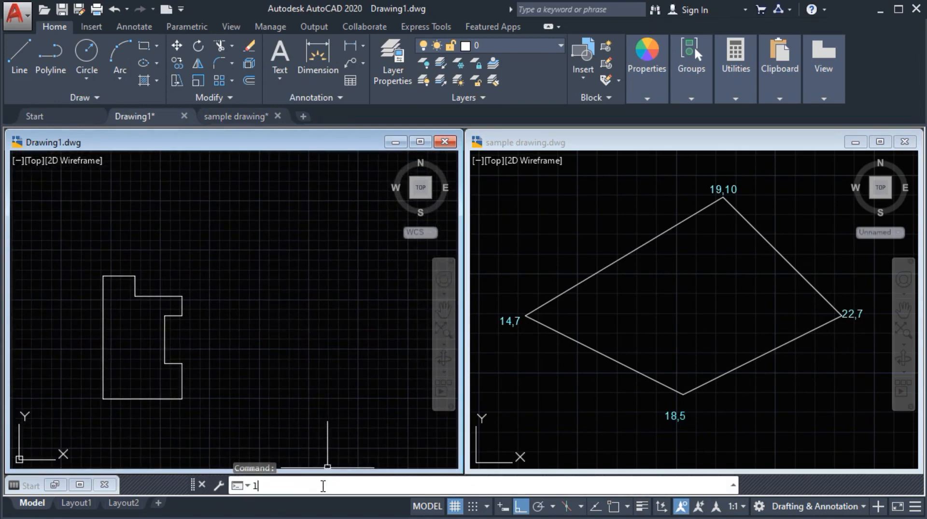
{"action": "key", "text": "Return"}
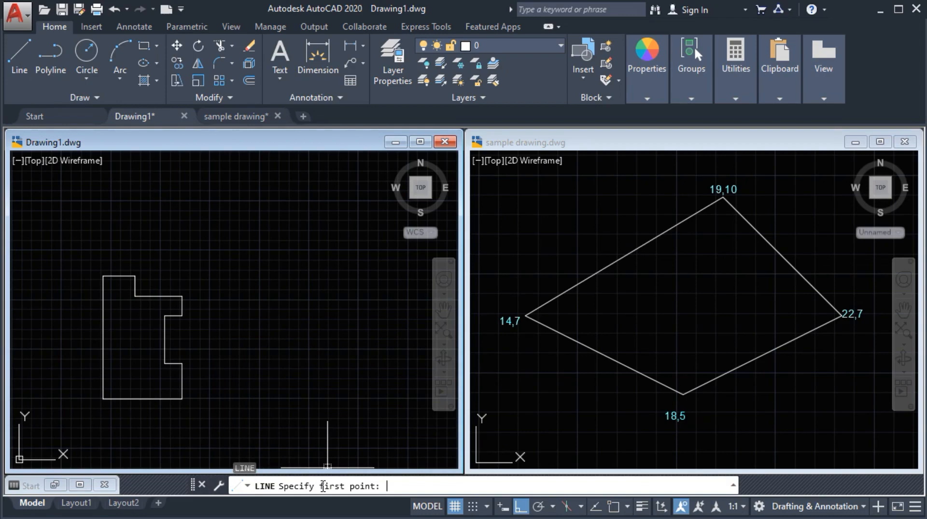
{"action": "type", "text": ",5"}
{"action": "key", "text": "Return"}
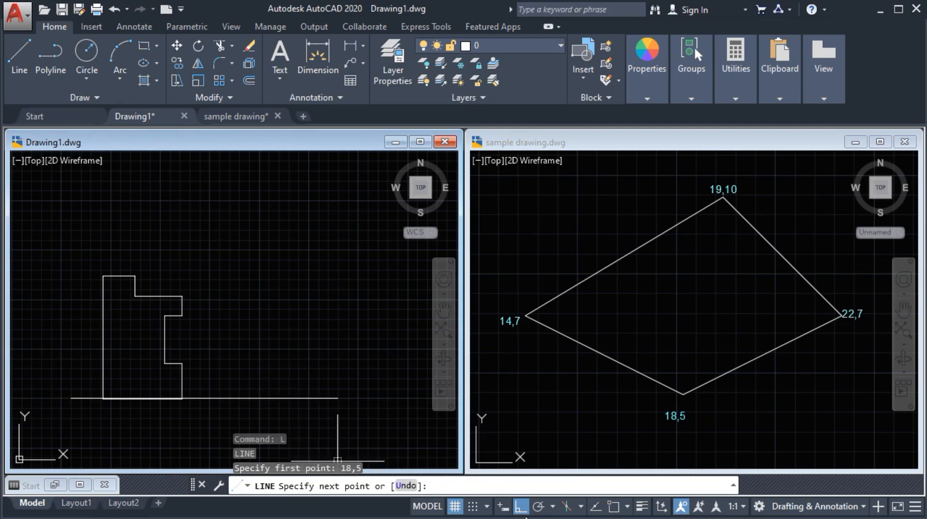
{"action": "left_click", "coordinate": [521, 507]}
{"action": "scroll", "coordinate": [455, 449], "scroll_direction": "down", "scroll_amount": 2}
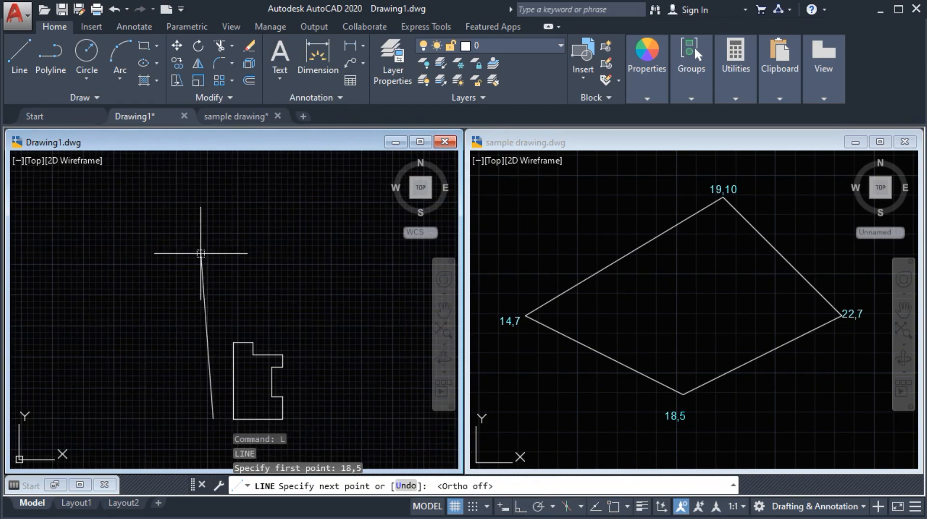
Step: Draw the four-sided figure through absolute coordinates 14,7, 19,10 and 22,7 back to 18,5, and end the Line command
{"action": "type", "text": "14,7"}
{"action": "key", "text": "Return"}
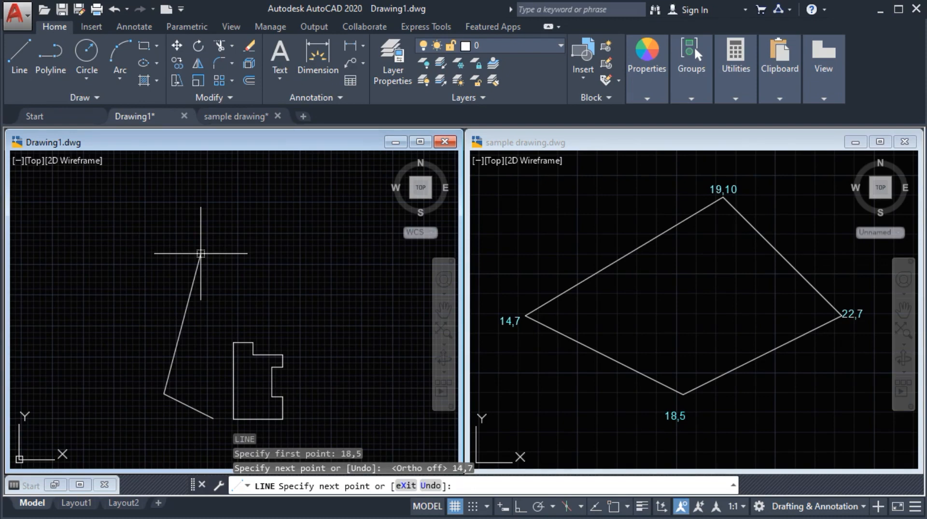
{"action": "type", "text": "19,10"}
{"action": "key", "text": "Return"}
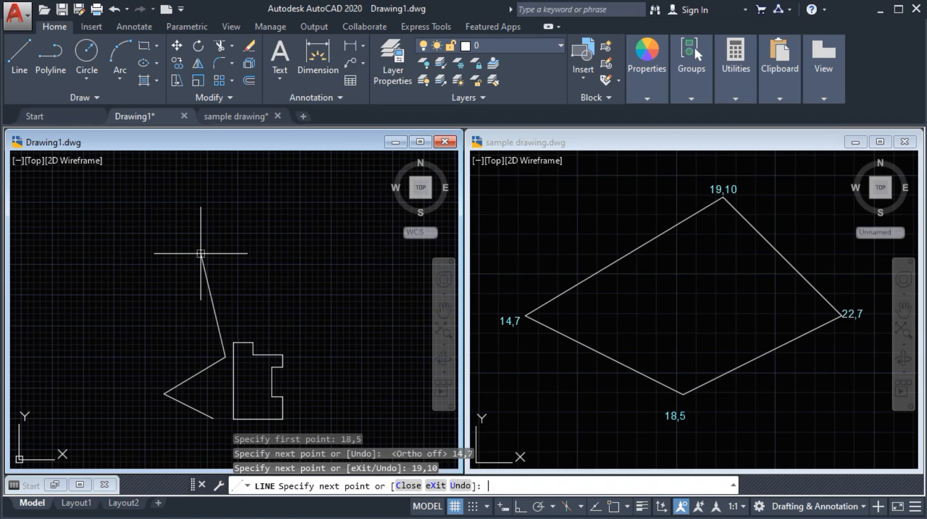
{"action": "type", "text": "22,7"}
{"action": "key", "text": "Return"}
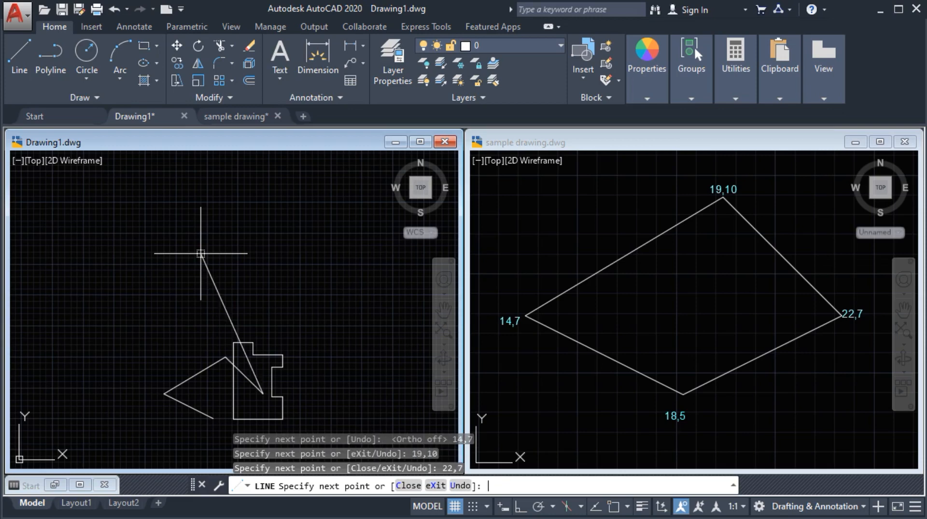
{"action": "type", "text": "18,5"}
{"action": "key", "text": "Return"}
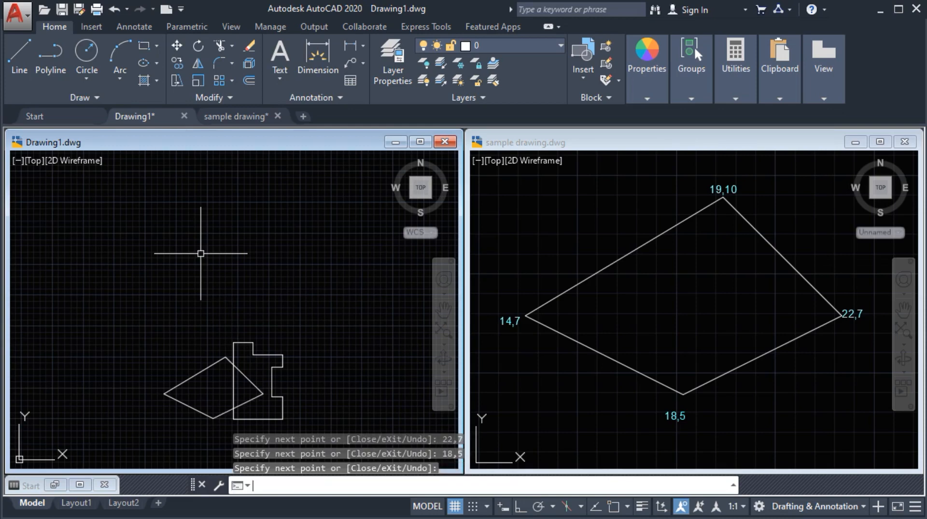
{"action": "scroll", "coordinate": [202, 362], "scroll_direction": "up", "scroll_amount": 1}
{"action": "scroll", "coordinate": [246, 371], "scroll_direction": "up", "scroll_amount": 2}
{"action": "scroll", "coordinate": [246, 370], "scroll_direction": "up", "scroll_amount": 2}
{"action": "middle_click_drag", "start_coordinate": [244, 369], "coordinate": [289, 373]}
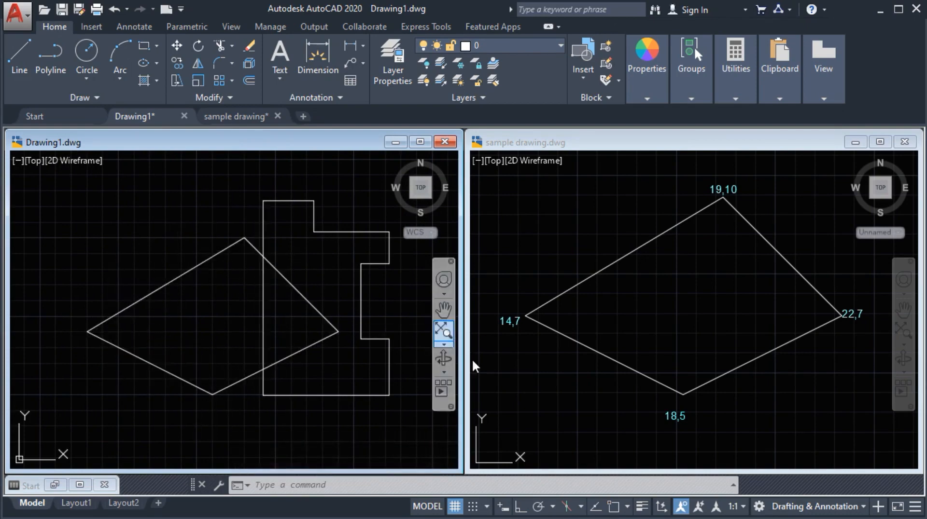
Step: Switch to the sample drawing and examine the triangle figure labelled "Line Using Absolute & Relative Coordinate with Length and Angle"
{"action": "left_click", "coordinate": [650, 324]}
{"action": "scroll", "coordinate": [648, 314], "scroll_direction": "down", "scroll_amount": 3}
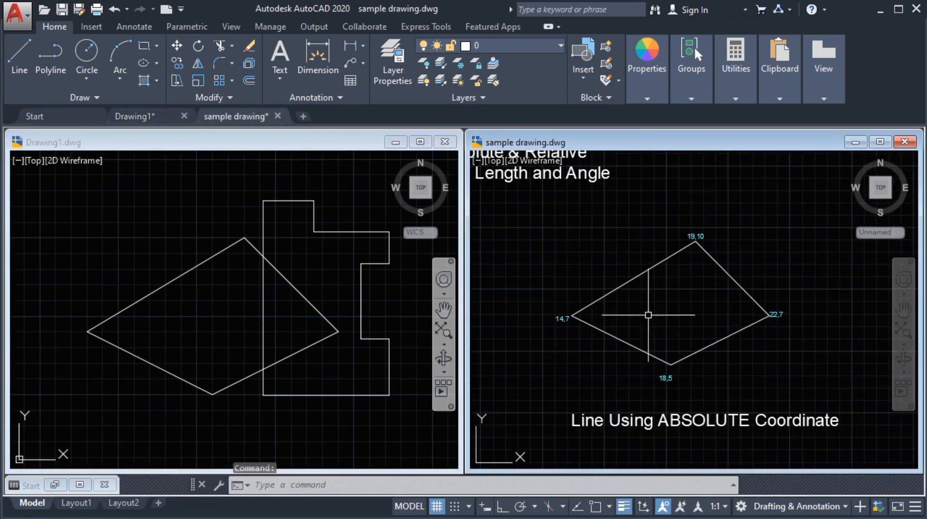
{"action": "scroll", "coordinate": [656, 399], "scroll_direction": "up", "scroll_amount": 1}
{"action": "middle_click_drag", "start_coordinate": [656, 399], "coordinate": [644, 370]}
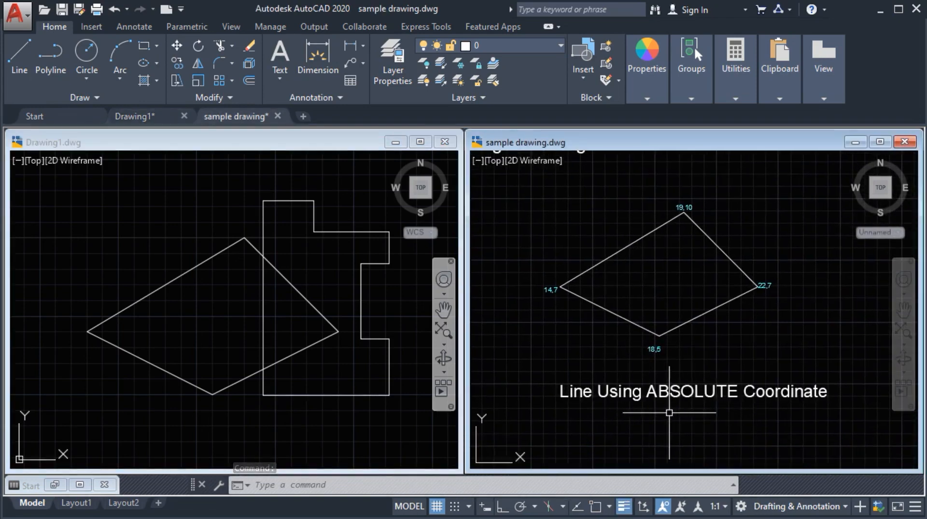
{"action": "mouse_move", "coordinate": [558, 326]}
{"action": "middle_mouse_down"}
{"action": "mouse_move", "coordinate": [577, 357]}
{"action": "mouse_move", "coordinate": [542, 362]}
{"action": "middle_mouse_up"}
{"action": "mouse_move", "coordinate": [564, 312]}
{"action": "middle_mouse_down"}
{"action": "mouse_move", "coordinate": [695, 441]}
{"action": "mouse_move", "coordinate": [686, 441]}
{"action": "middle_mouse_up"}
{"action": "middle_click_drag", "start_coordinate": [639, 401], "coordinate": [641, 417]}
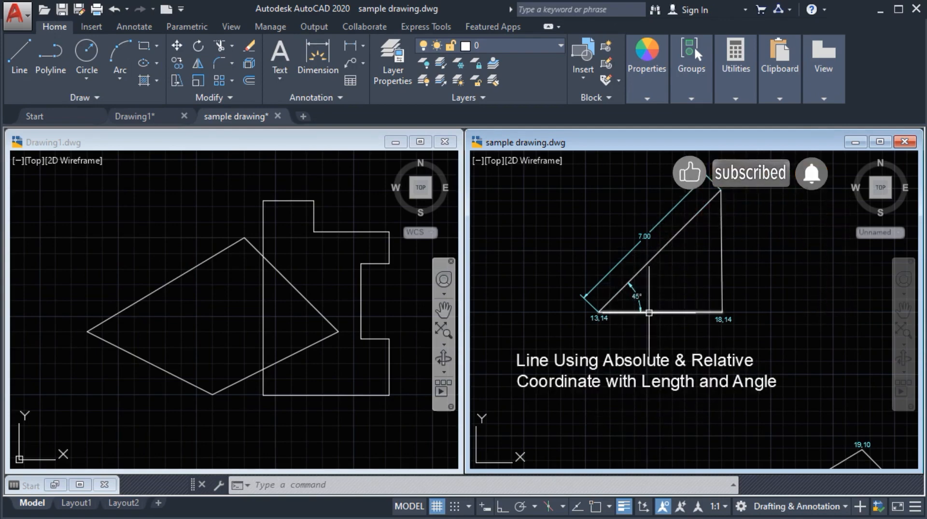
{"action": "left_click", "coordinate": [378, 481]}
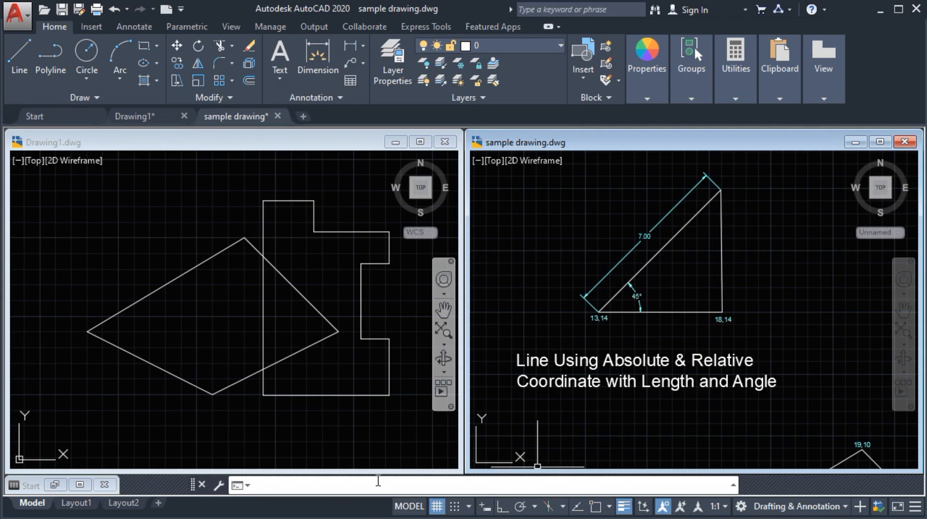
{"action": "type", "text": "L"}
{"action": "key", "text": "Return"}
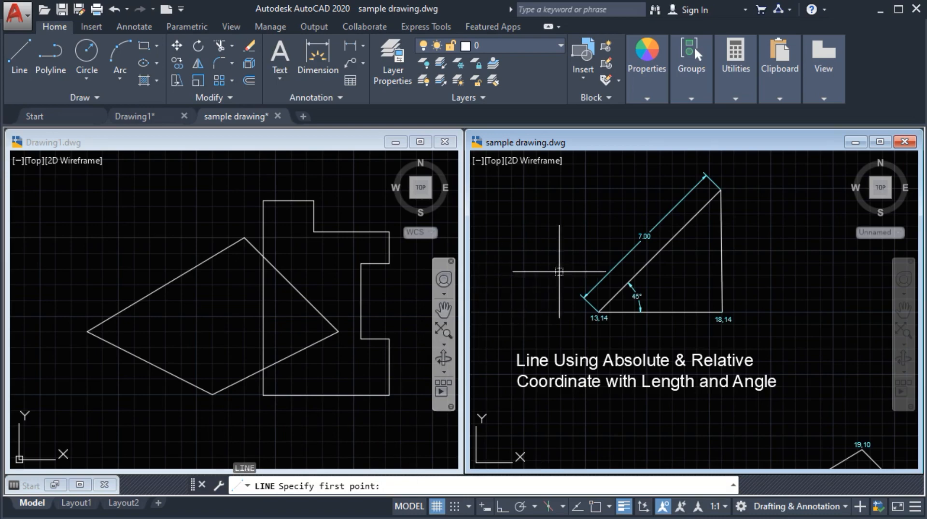
Step: Draw the triangle's base line in Drawing1 from absolute coordinate 18,14 to 13,14, keeping the Line command active
{"action": "scroll", "coordinate": [662, 273], "scroll_direction": "up", "scroll_amount": 2}
{"action": "middle_click_drag", "start_coordinate": [688, 271], "coordinate": [684, 330]}
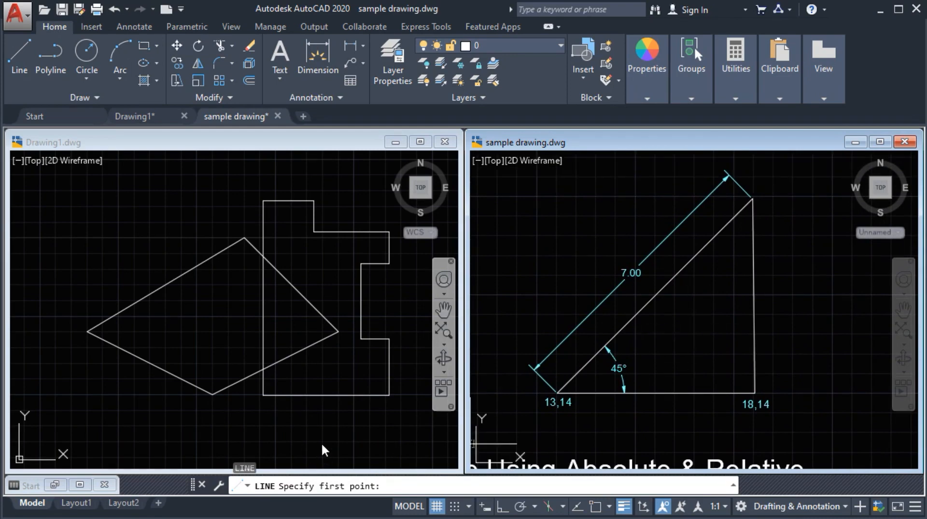
{"action": "left_click", "coordinate": [314, 423]}
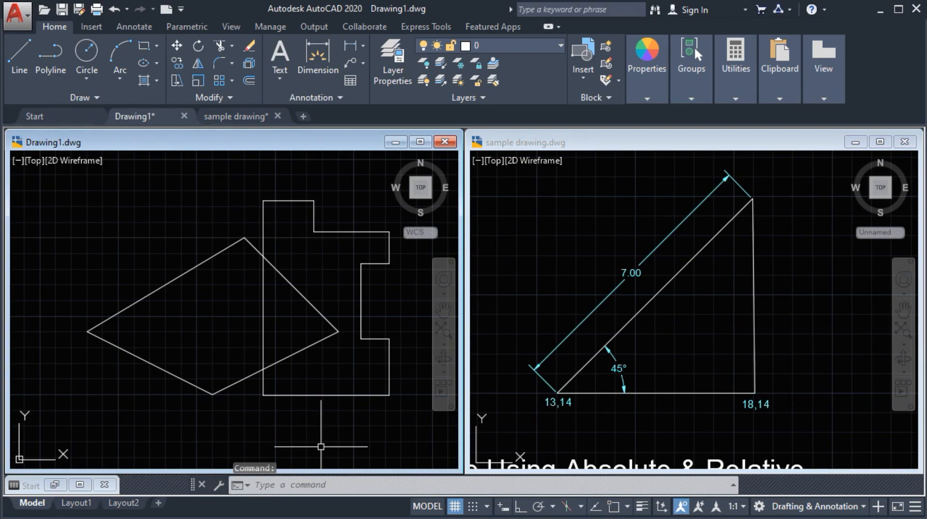
{"action": "type", "text": "L"}
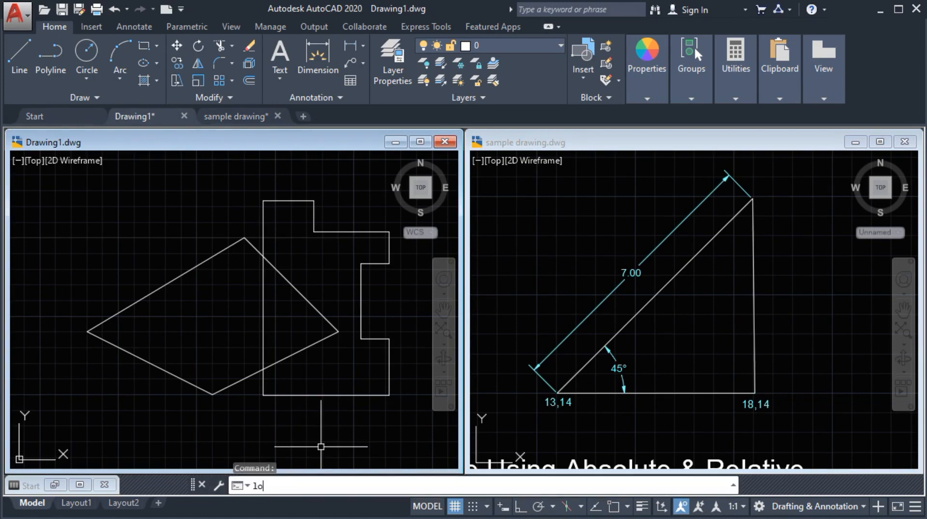
{"action": "key", "text": "Return"}
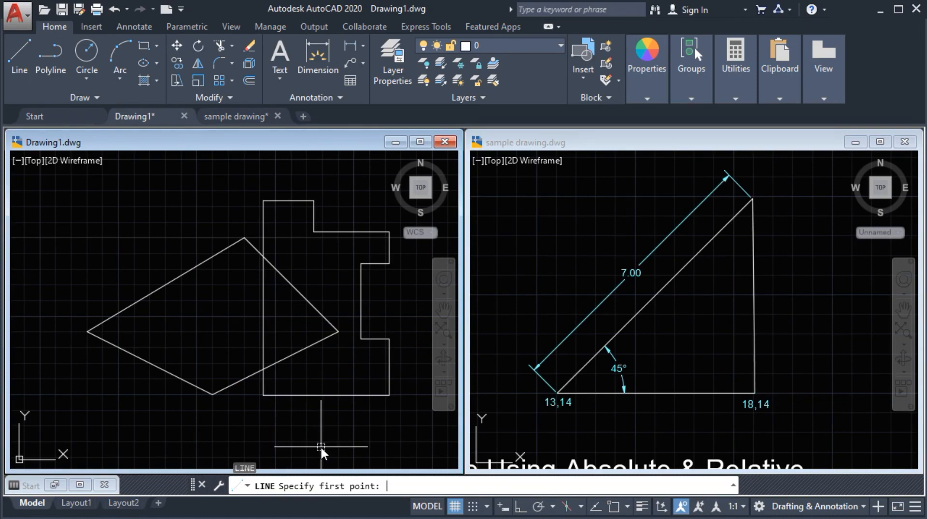
{"action": "type", "text": "18,14"}
{"action": "key", "text": "Return"}
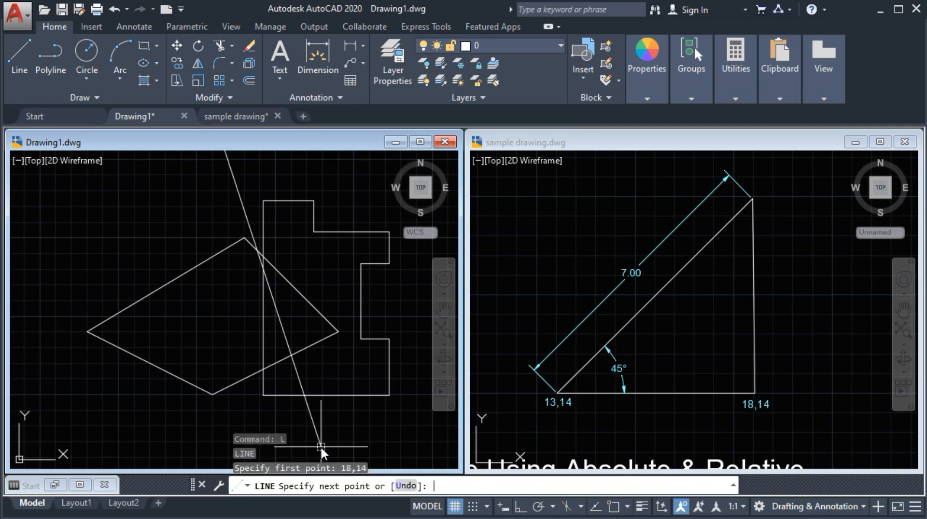
{"action": "scroll", "coordinate": [320, 448], "scroll_direction": "down", "scroll_amount": 2}
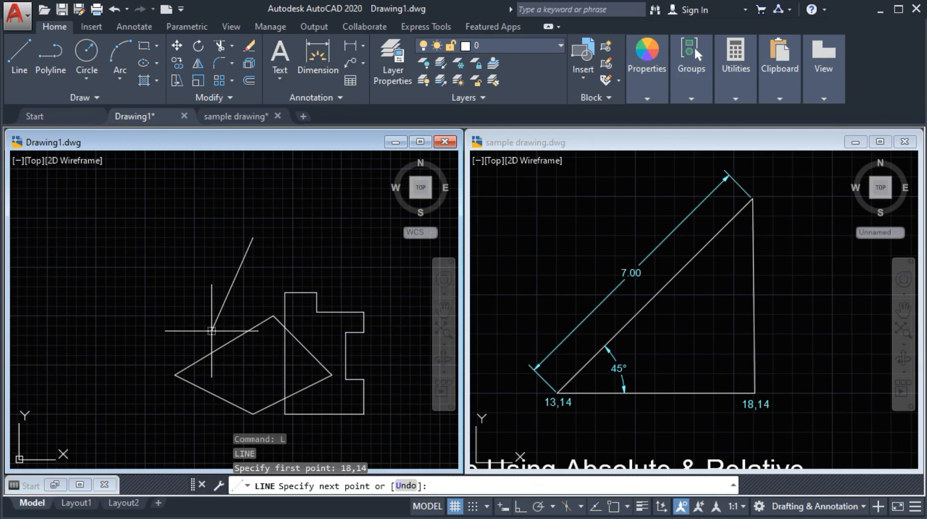
{"action": "type", "text": "13,14"}
{"action": "key", "text": "Return"}
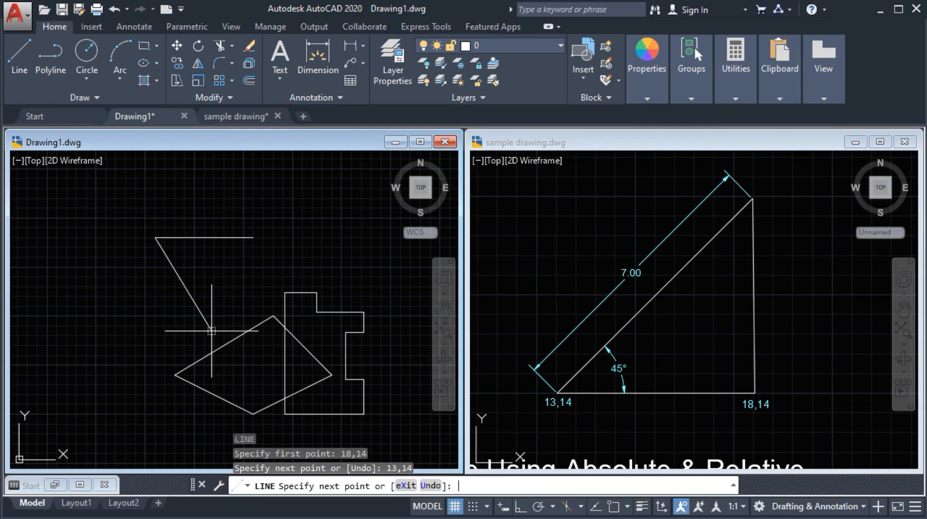
Step: Add the sloped side with relative length and angle @7<45, close the triangle at 18,14, and end the Line command
{"action": "middle_click_drag", "start_coordinate": [199, 279], "coordinate": [201, 323]}
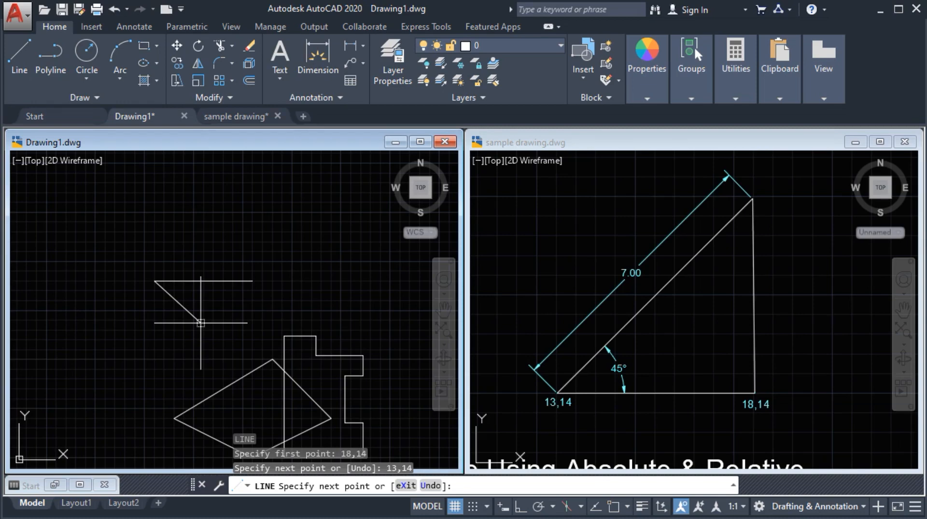
{"action": "type", "text": "@"}
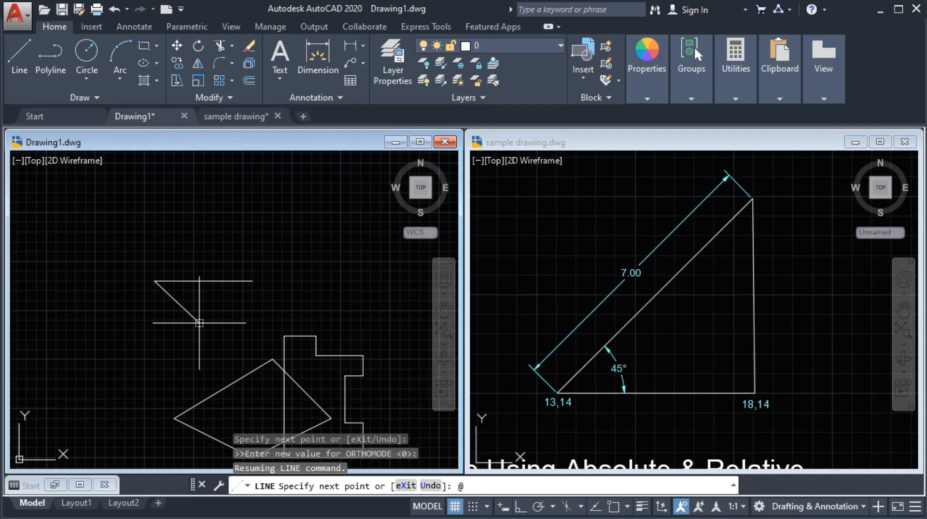
{"action": "type", "text": "7<45"}
{"action": "key", "text": "Return"}
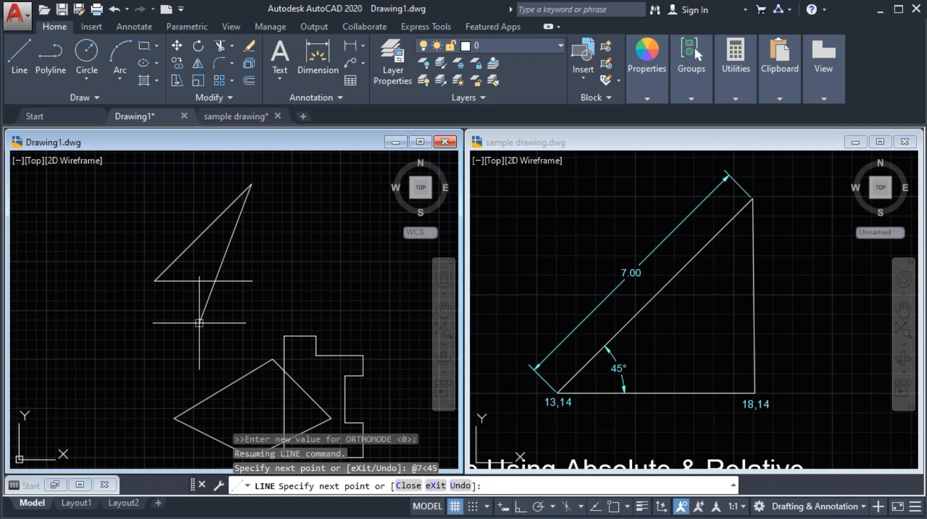
{"action": "type", "text": "18,14"}
{"action": "key", "text": "Return"}
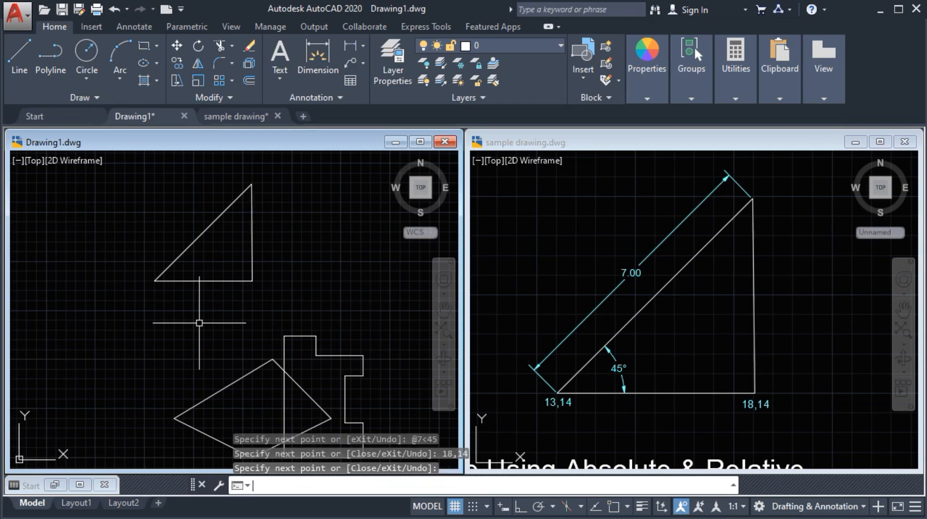
{"action": "middle_click_drag", "start_coordinate": [192, 321], "coordinate": [176, 299]}
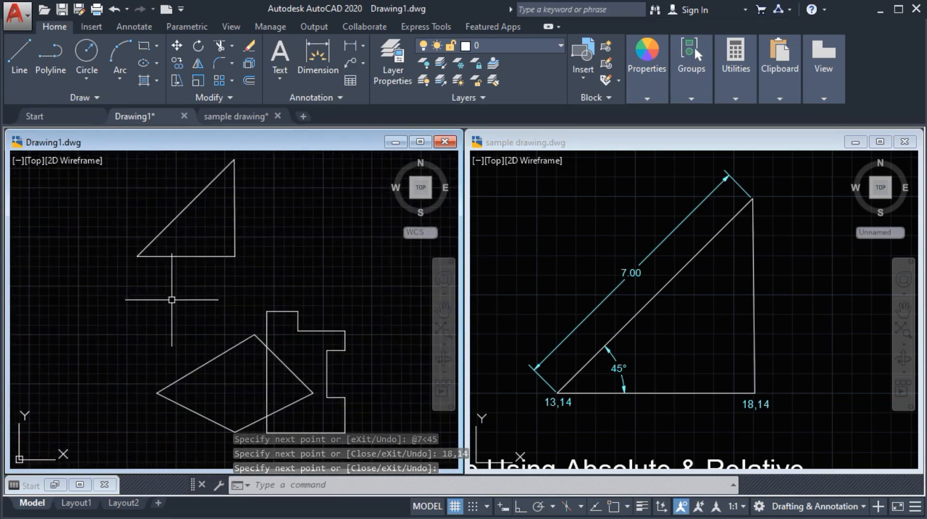
Step: Compare all three exercise figures in the sample drawing with the figures drawn in Drawing1
{"action": "left_click", "coordinate": [588, 289]}
{"action": "scroll", "coordinate": [559, 242], "scroll_direction": "down", "scroll_amount": 4}
{"action": "mouse_move", "coordinate": [565, 431]}
{"action": "middle_mouse_down"}
{"action": "mouse_move", "coordinate": [586, 387]}
{"action": "mouse_move", "coordinate": [661, 318]}
{"action": "middle_mouse_up"}
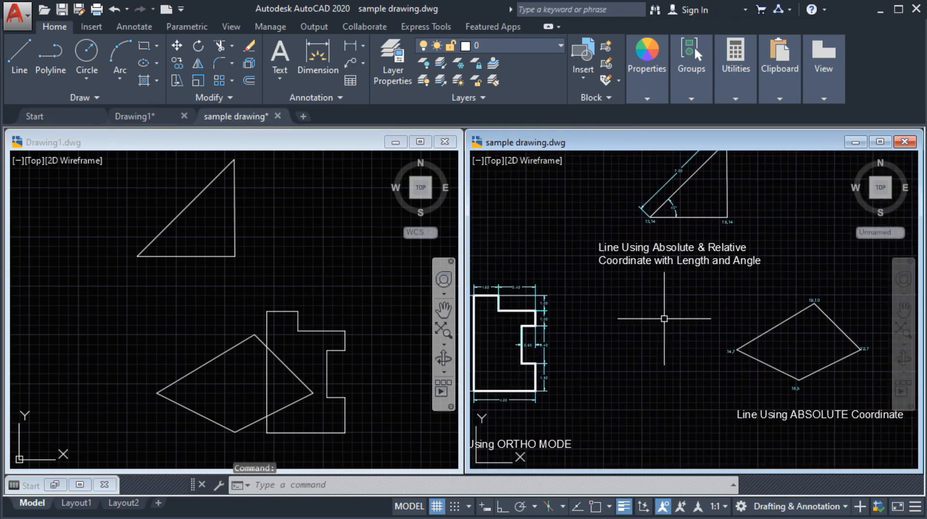
{"action": "scroll", "coordinate": [648, 321], "scroll_direction": "down", "scroll_amount": 2}
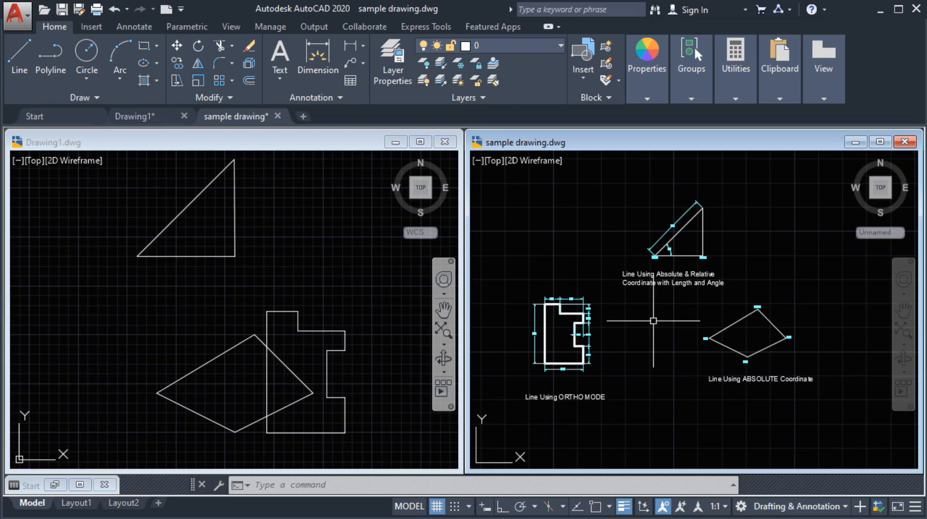
{"action": "middle_click_drag", "start_coordinate": [639, 332], "coordinate": [642, 332]}
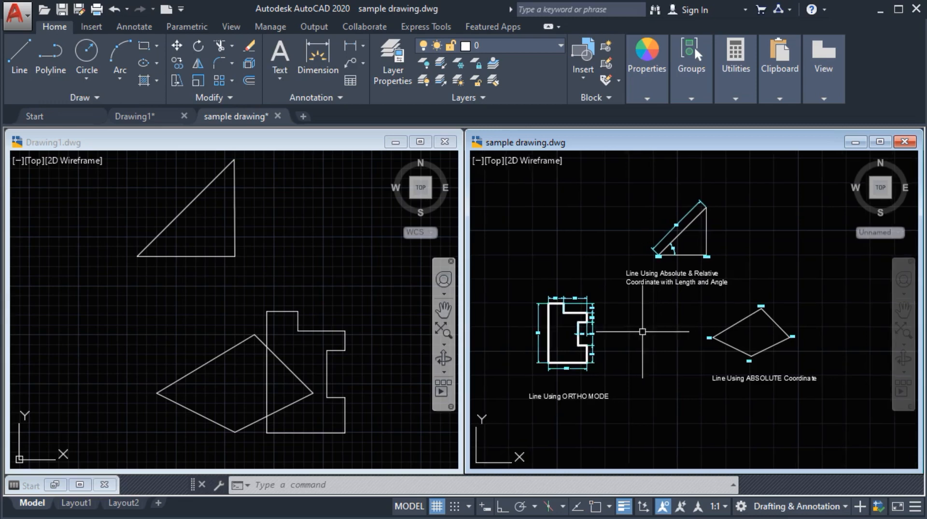
{"action": "left_click", "coordinate": [319, 265]}
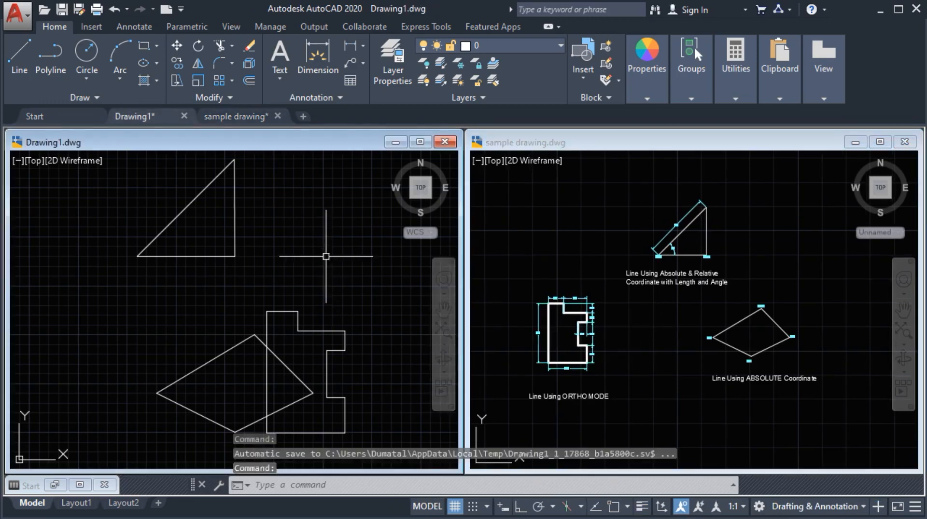
{"action": "middle_click_drag", "start_coordinate": [355, 263], "coordinate": [320, 264]}
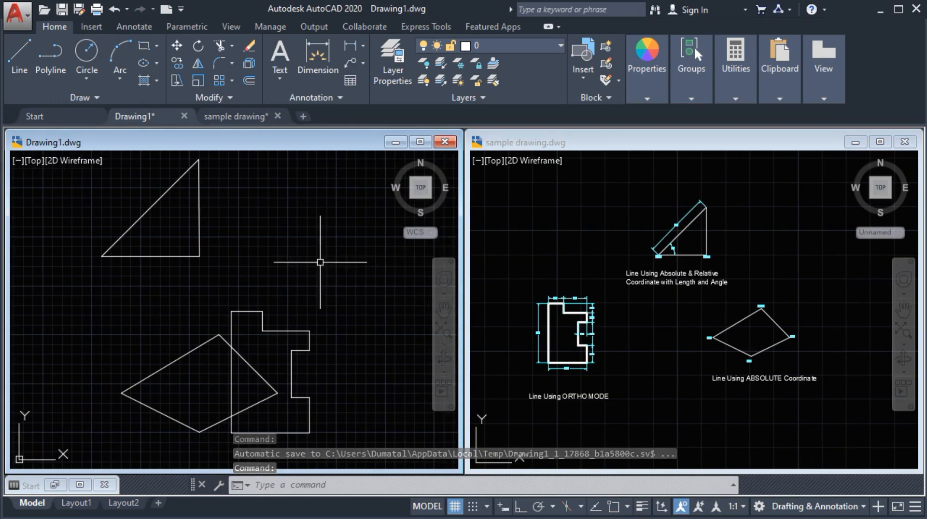